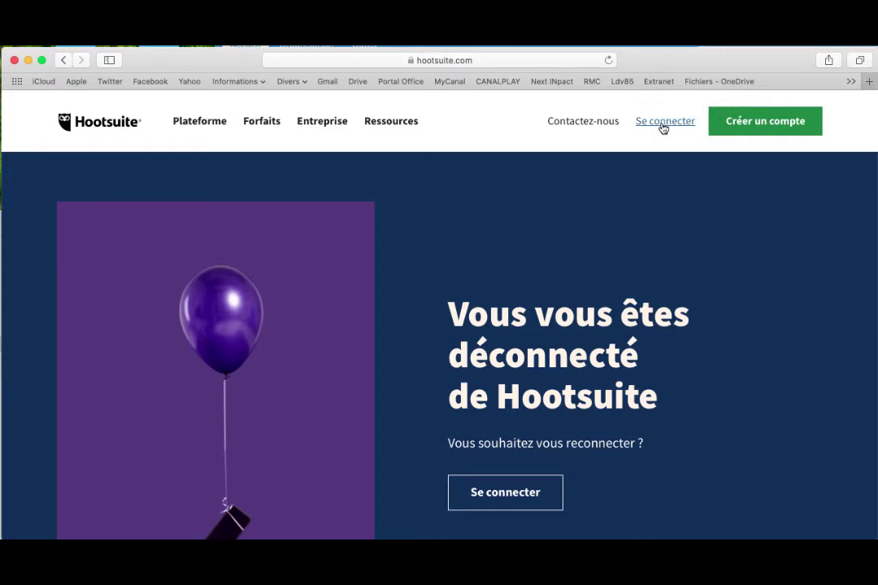
# Step: Sign in to Hootsuite through Google with the EEP LDV85 account
pyautogui.click(664, 124)
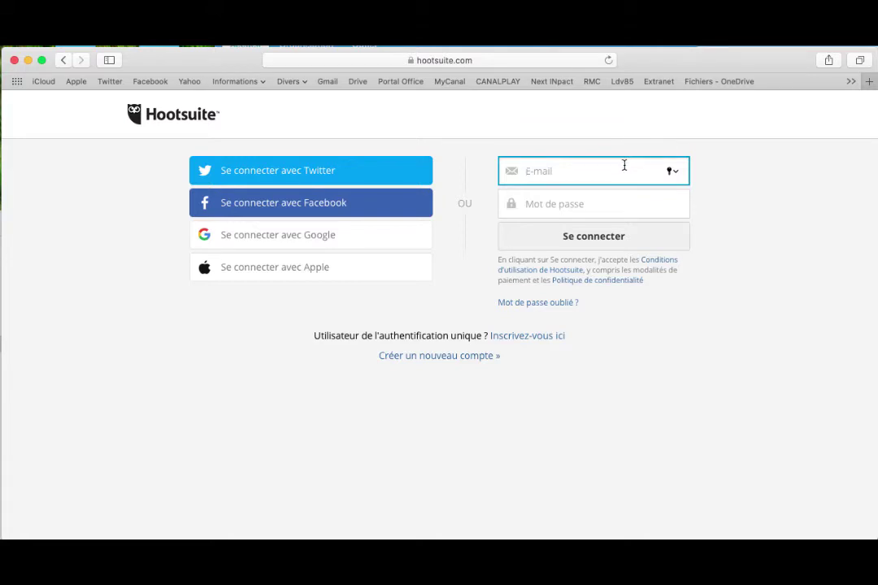
pyautogui.click(415, 240)
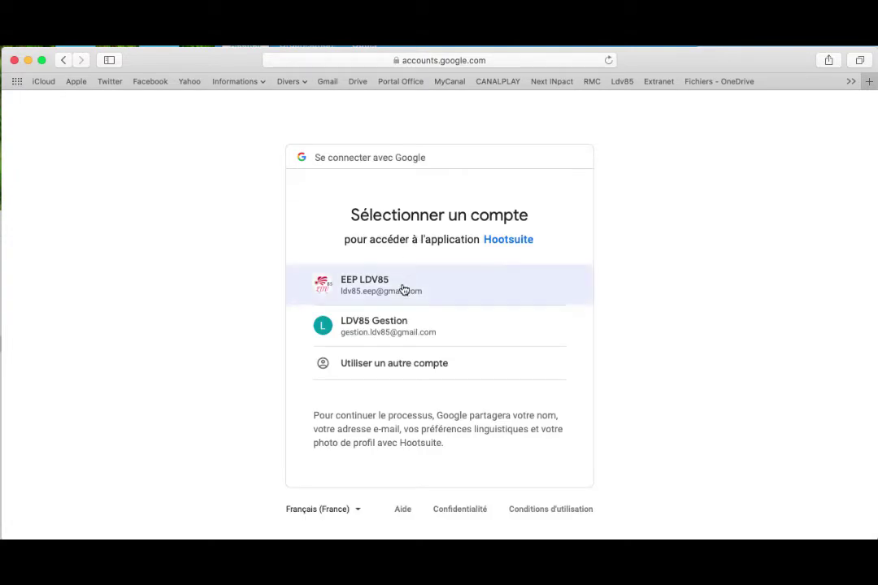
pyautogui.click(404, 289)
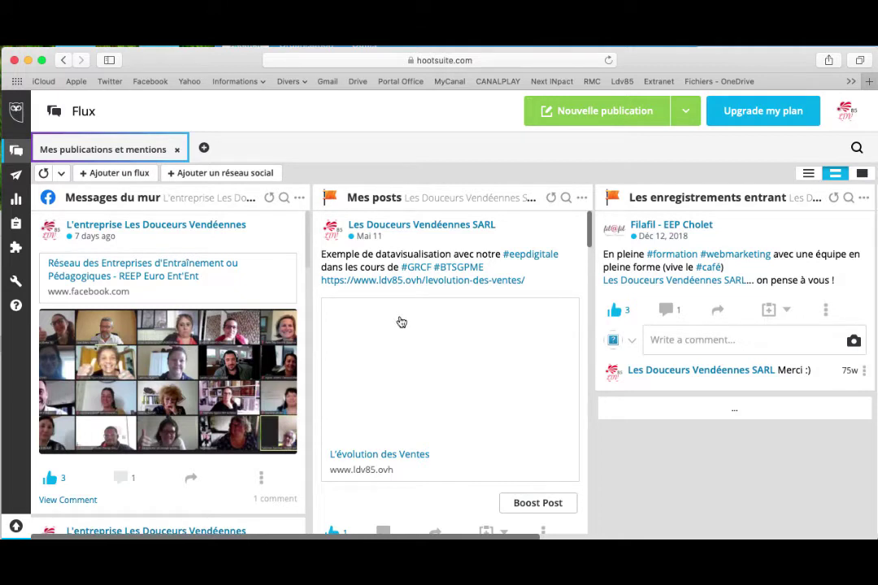
# Step: Create a new post and target the Les Douceurs Vendéennes SARL Facebook page and the lesdouceursvendeennes Instagram profile
pyautogui.click(687, 114)
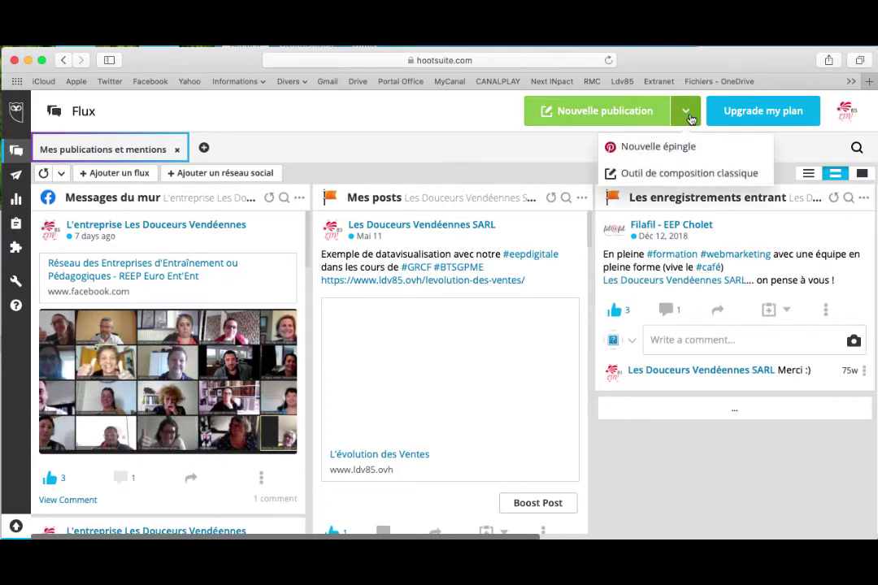
pyautogui.click(510, 156)
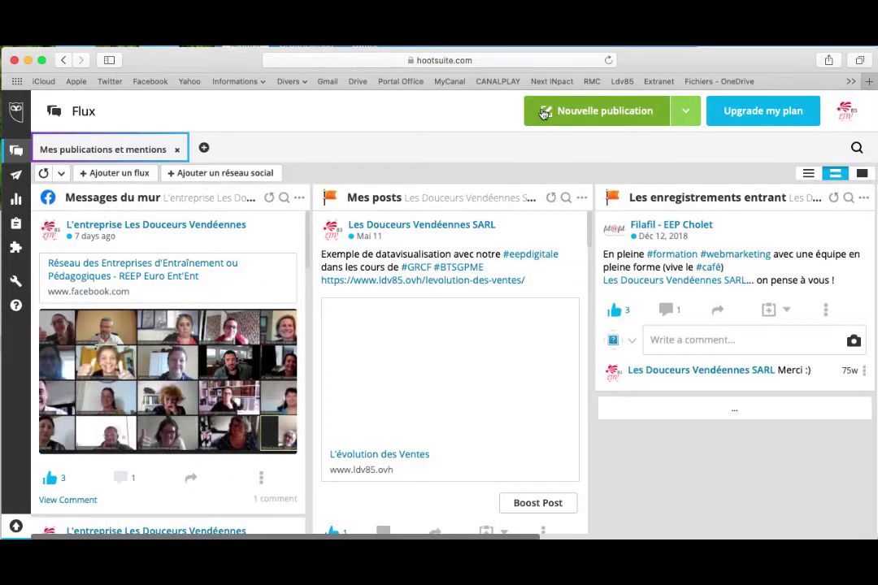
pyautogui.click(544, 114)
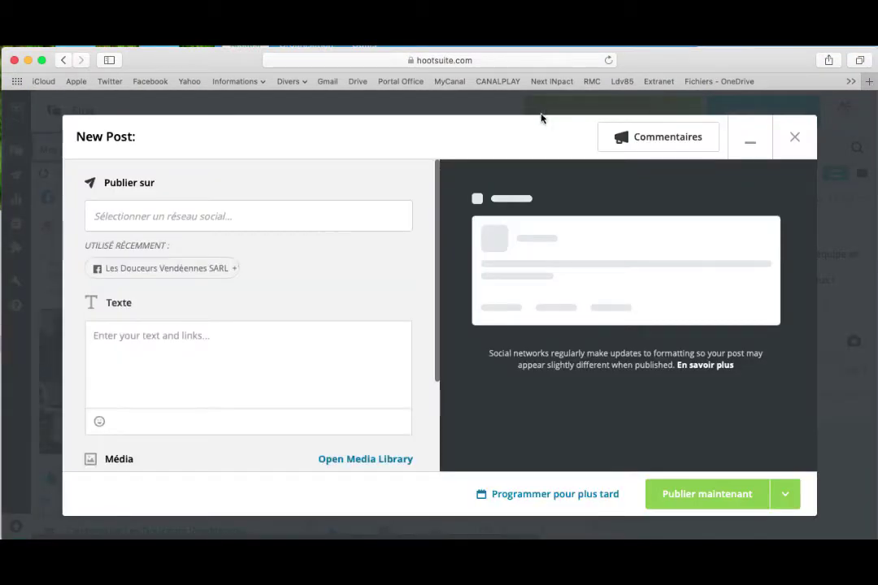
pyautogui.click(339, 216)
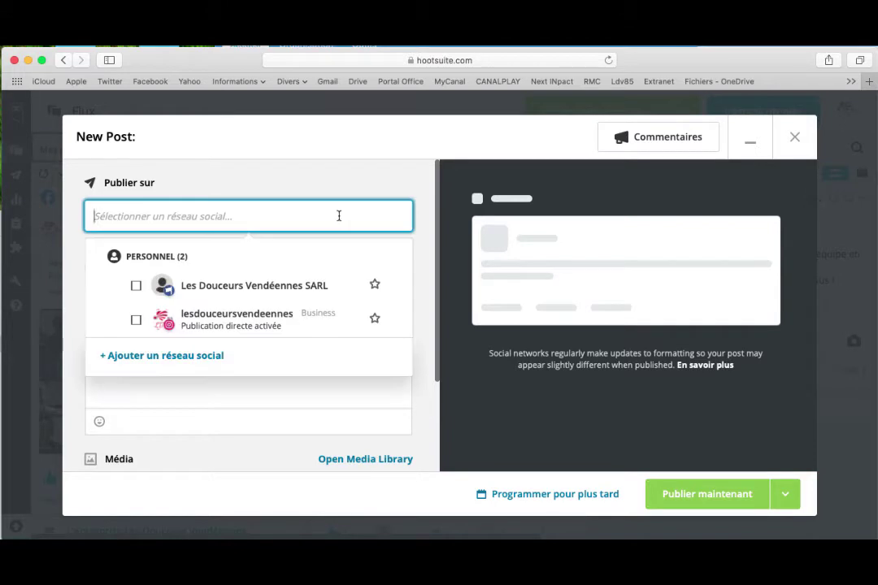
pyautogui.click(135, 290)
pyautogui.click(136, 319)
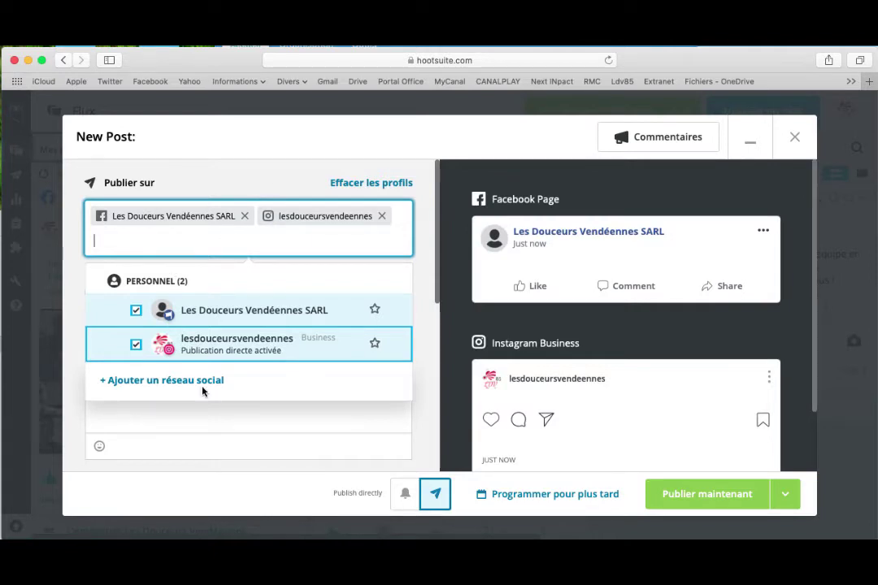
pyautogui.click(198, 423)
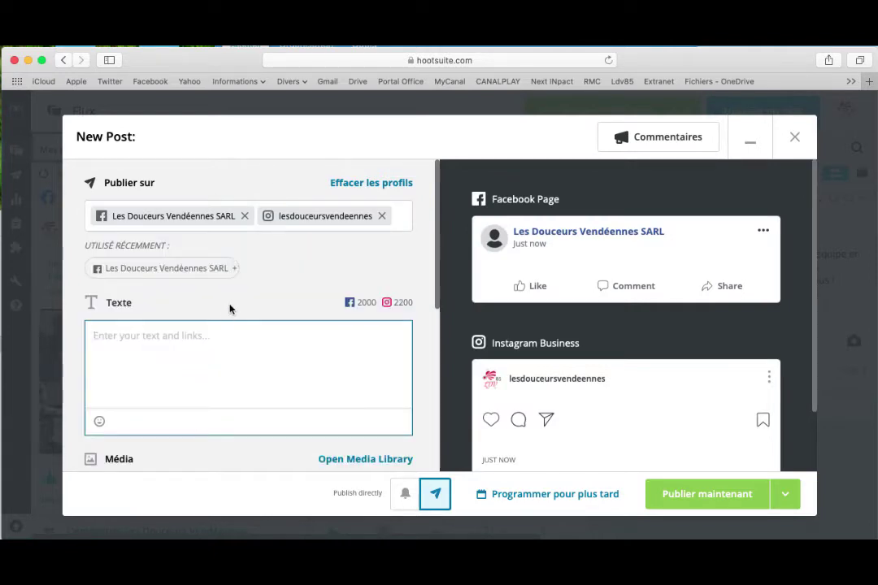
# Step: Write "Mon texte à moi" as the post's text
pyautogui.scroll(-2, 231, 306)
pyautogui.scroll(2, 231, 306)
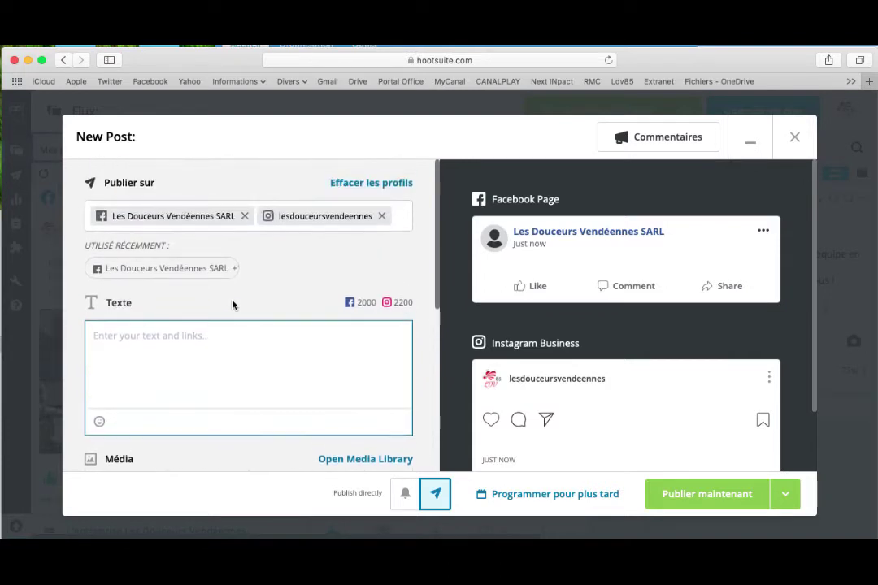
pyautogui.scroll(-2, 218, 298)
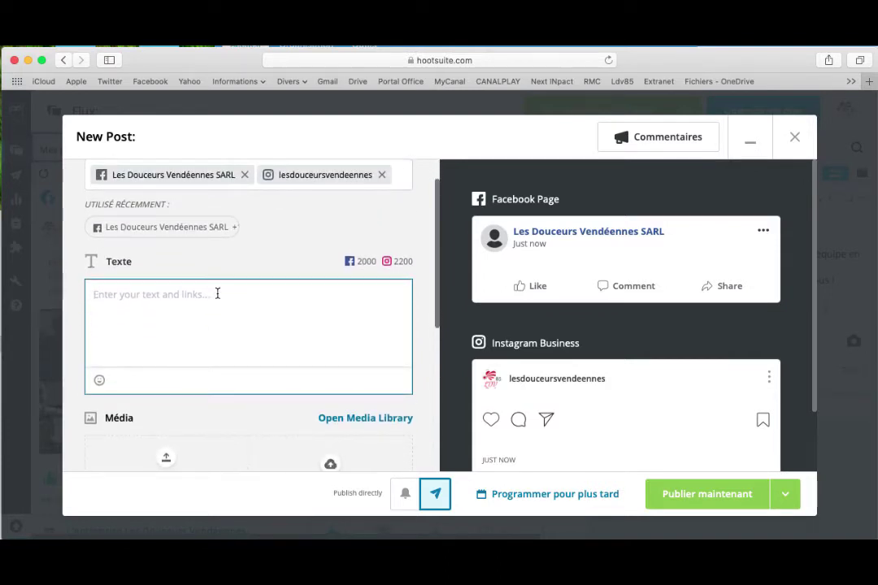
pyautogui.write('Mon texte à moi')
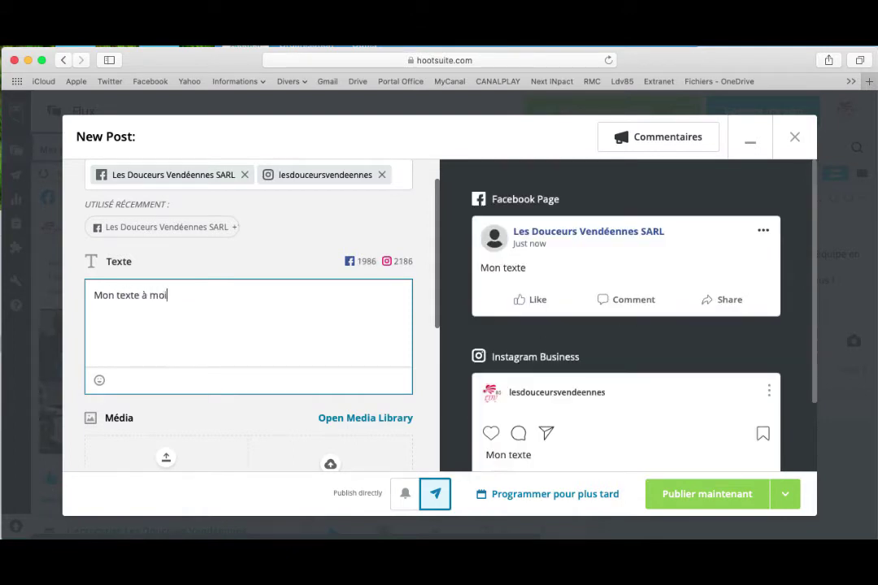
# Step: Append thumbs-up, grinning, tears-of-joy and screaming-face emojis to the post's text
pyautogui.click(99, 382)
pyautogui.scroll(-3, 101, 387)
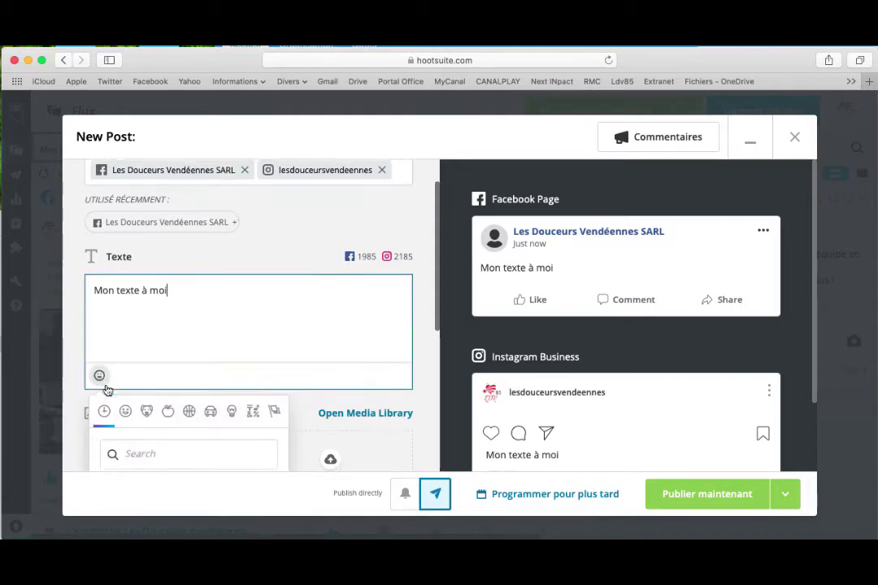
pyautogui.click(118, 400)
pyautogui.click(140, 401)
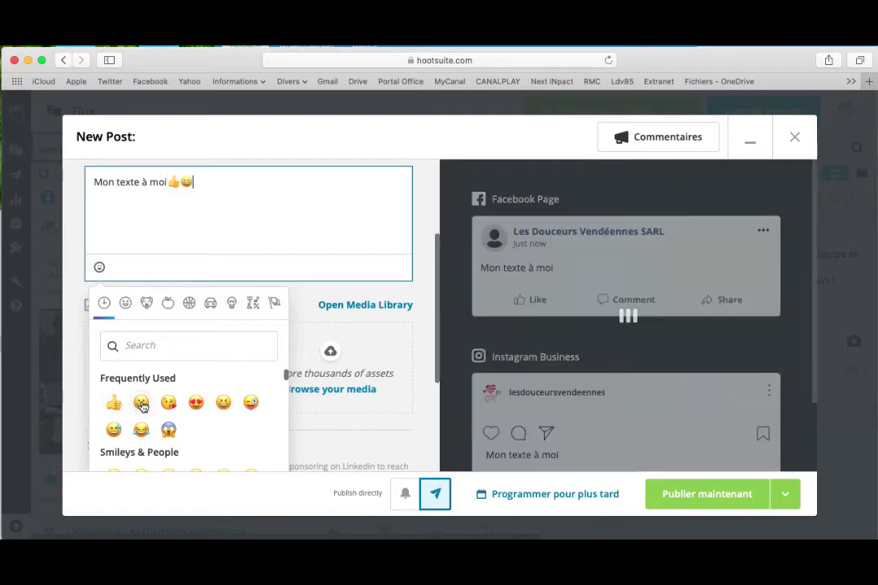
pyautogui.click(113, 430)
pyautogui.click(168, 429)
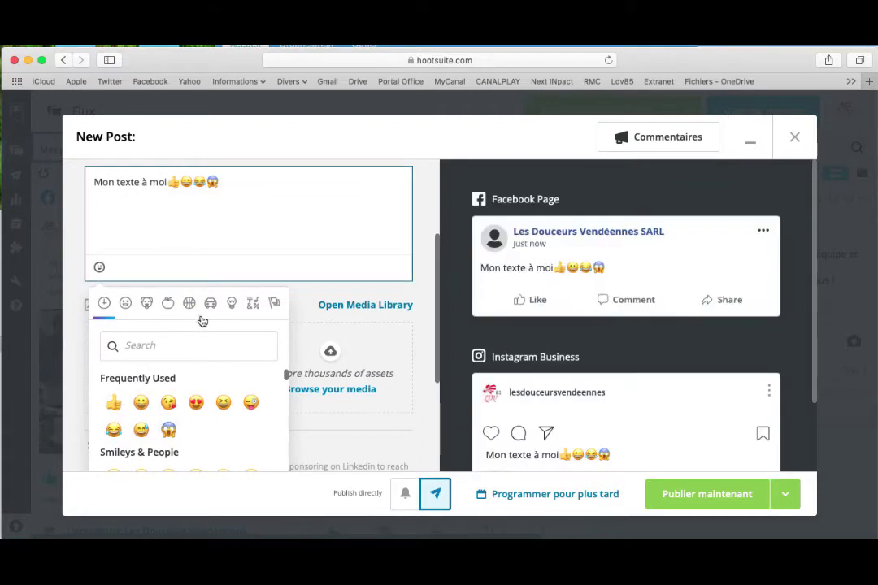
pyautogui.click(207, 232)
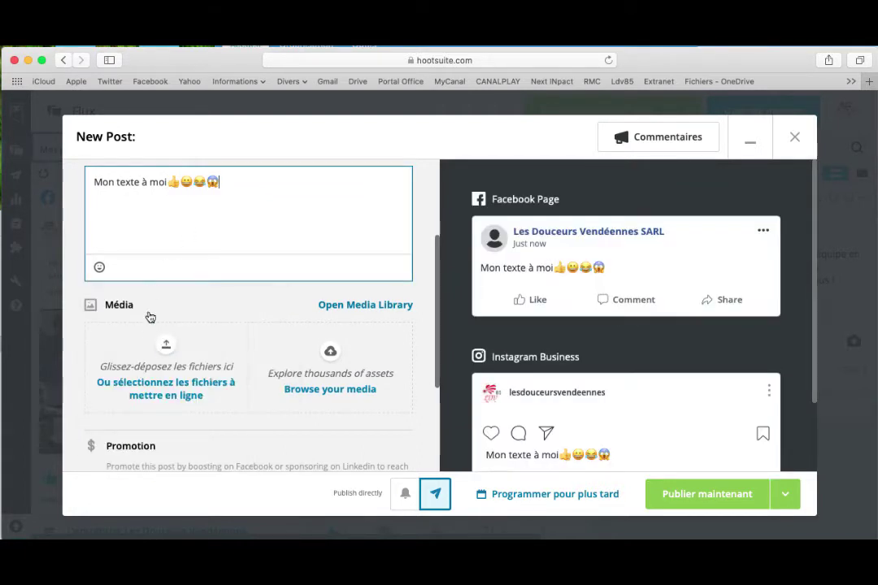
# Step: Upload logo_ldv85.png from the Logos folder as the post's first image
pyautogui.click(165, 346)
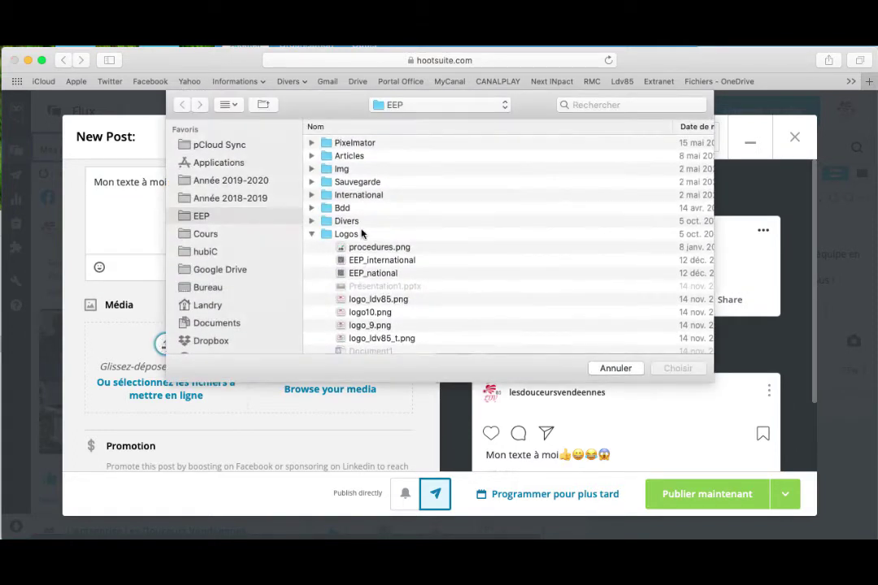
pyautogui.click(371, 301)
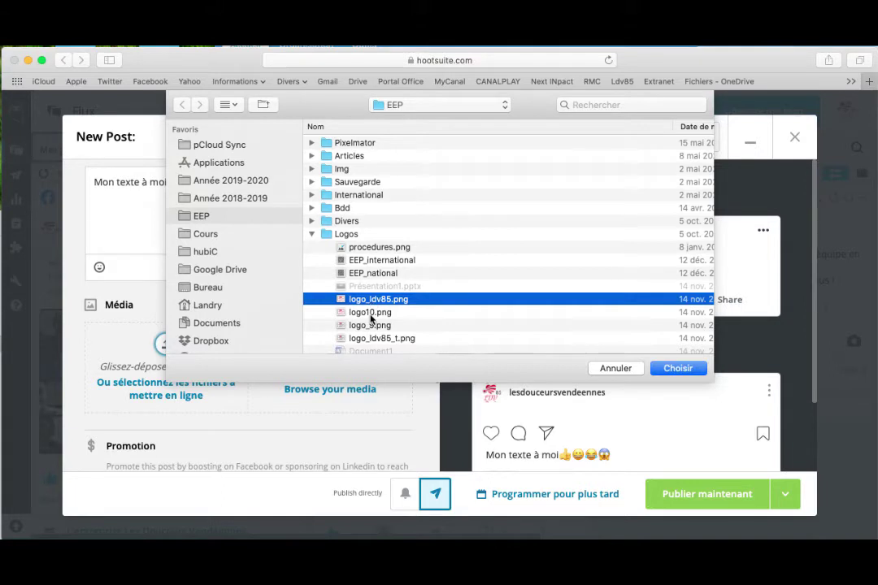
pyautogui.click(678, 368)
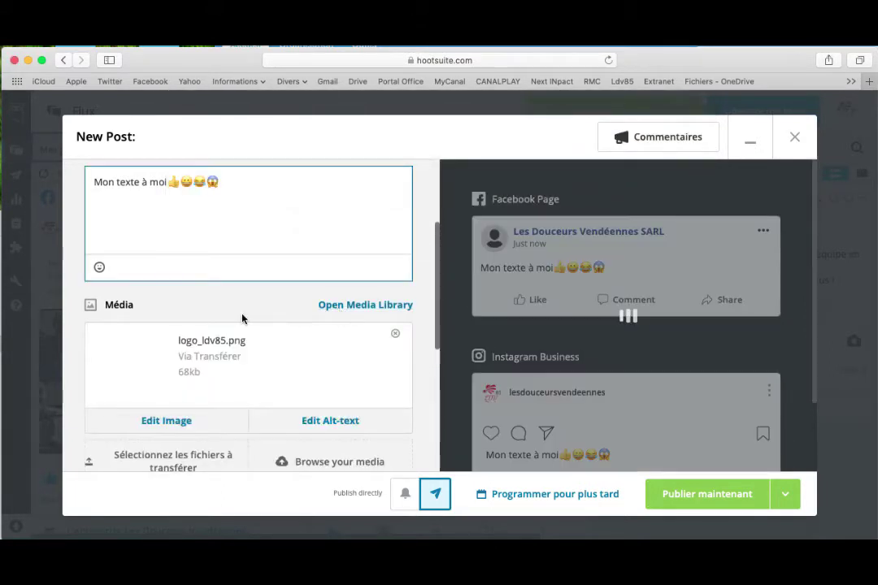
# Step: Upload procedures.png from the Logos folder as a second image for the post
pyautogui.scroll(-2, 244, 328)
pyautogui.scroll(-1, 244, 329)
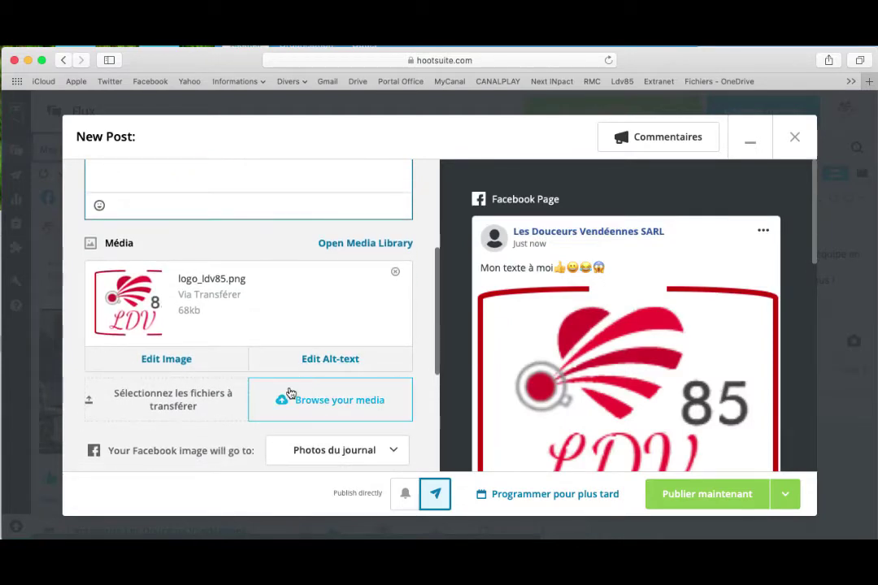
pyautogui.click(176, 401)
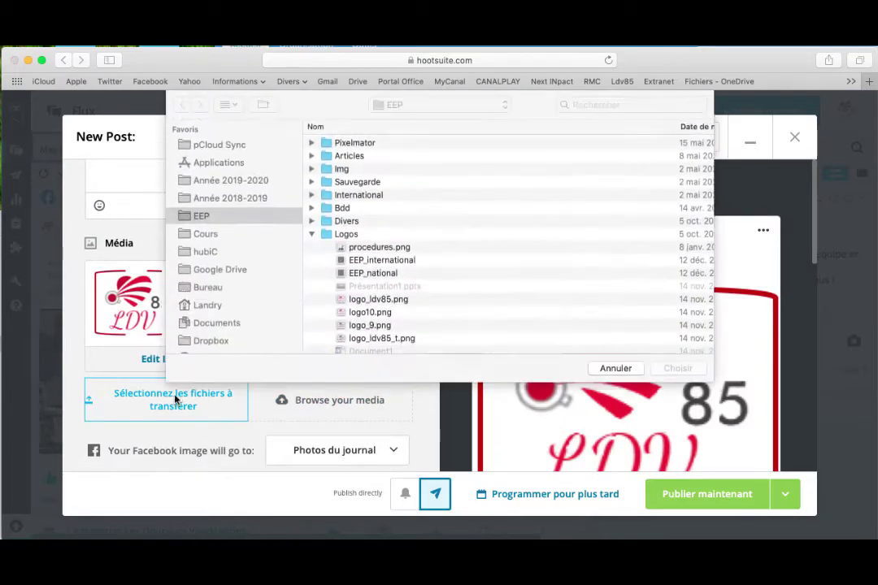
pyautogui.doubleClick(363, 248)
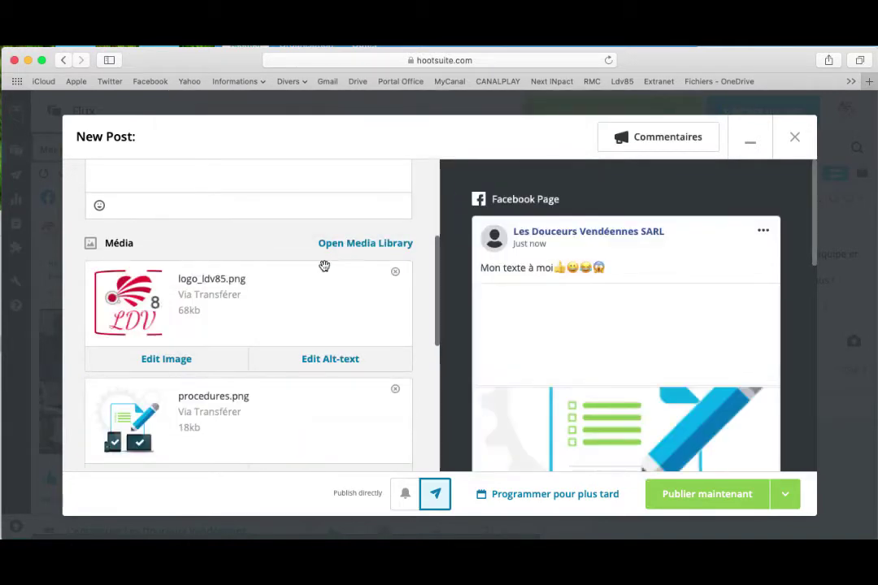
# Step: Review the attached media and the album choices offered for the Facebook images, keeping Photos du journal
pyautogui.scroll(3, 325, 265)
pyautogui.scroll(-5, 325, 266)
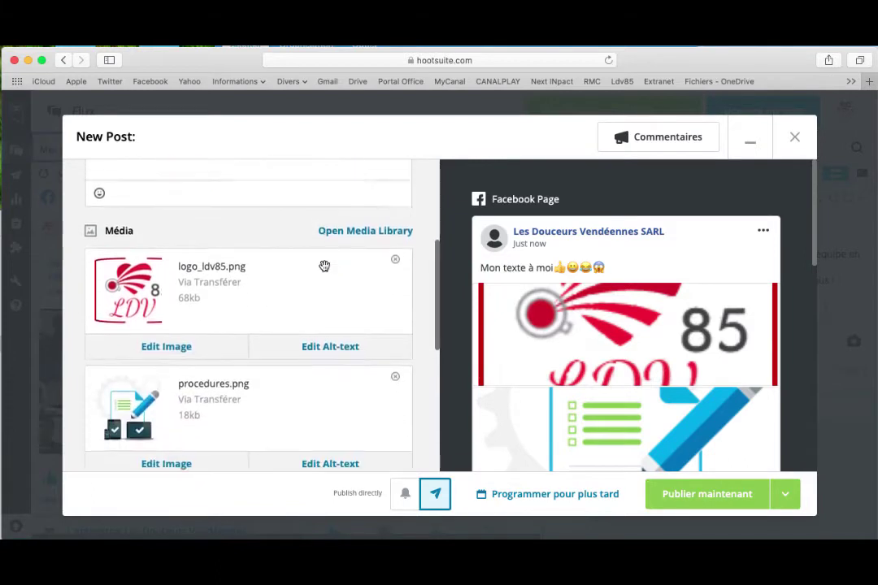
pyautogui.scroll(-2, 324, 266)
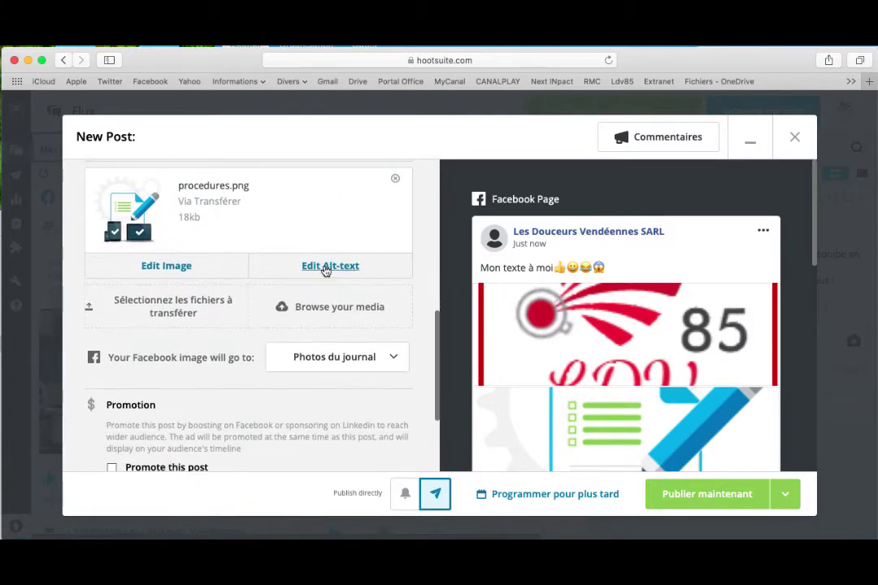
pyautogui.scroll(3, 326, 269)
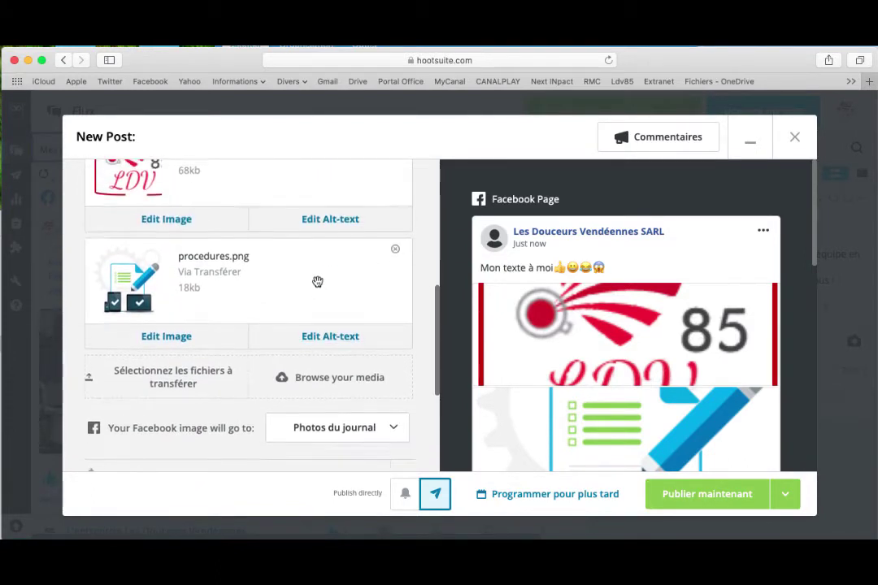
pyautogui.scroll(-3, 317, 282)
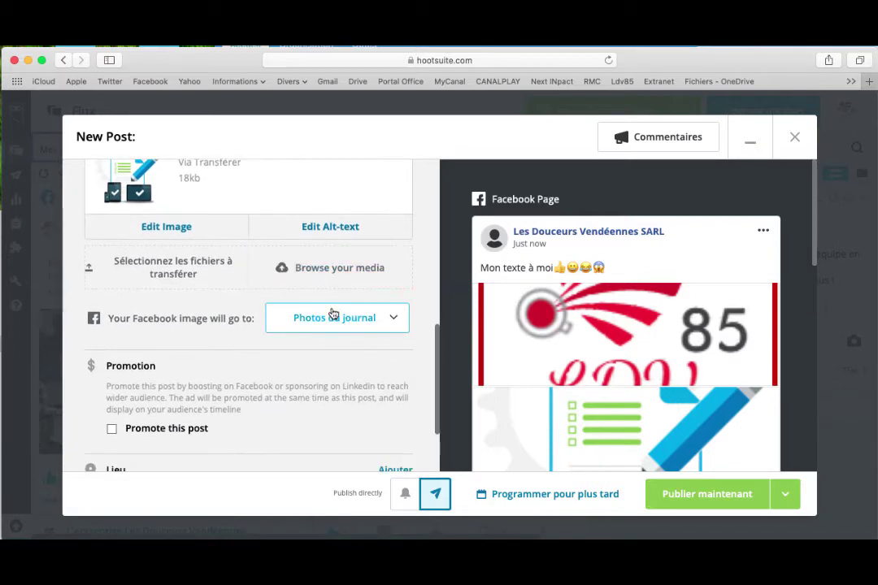
pyautogui.click(332, 314)
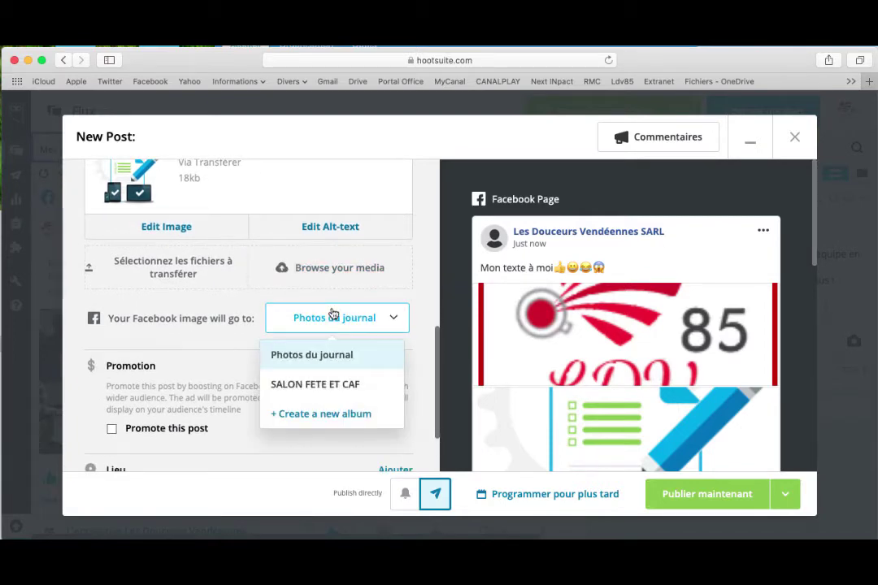
pyautogui.click(222, 336)
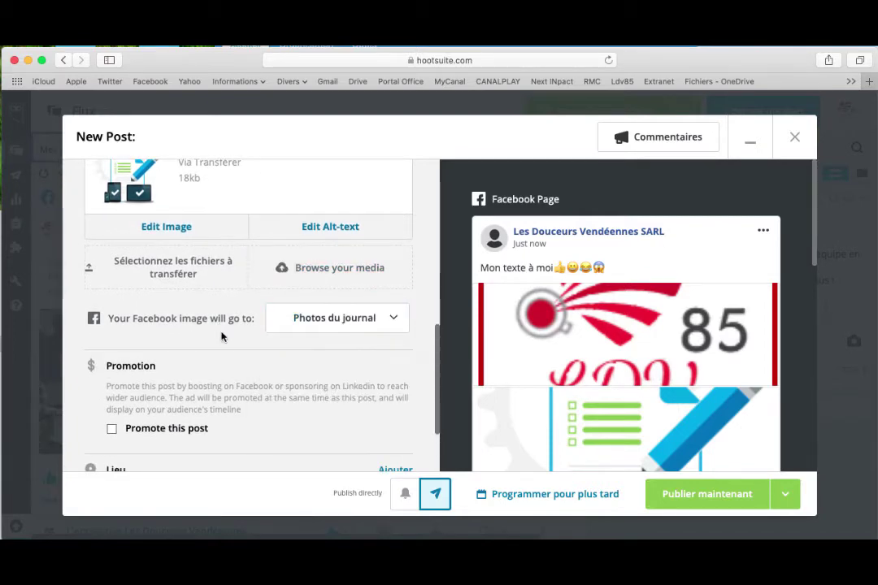
# Step: Examine the minimum-age options in the Facebook audience restrictions and close them without applying any
pyautogui.scroll(-3, 221, 337)
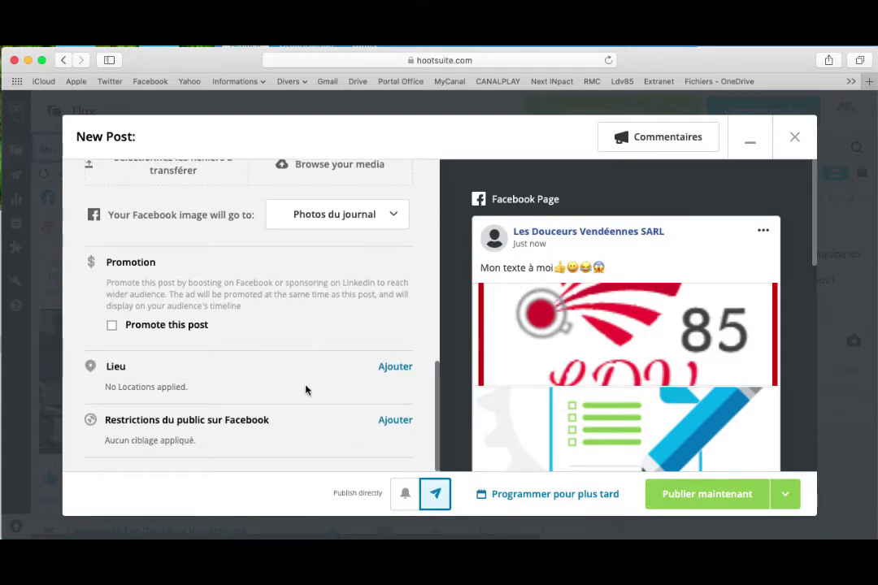
pyautogui.click(395, 421)
pyautogui.click(360, 336)
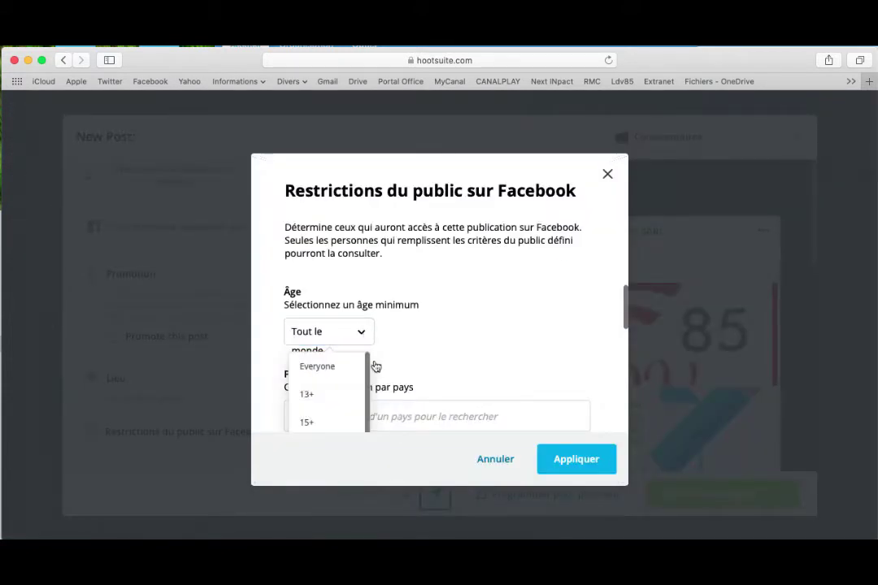
pyautogui.scroll(-1, 342, 413)
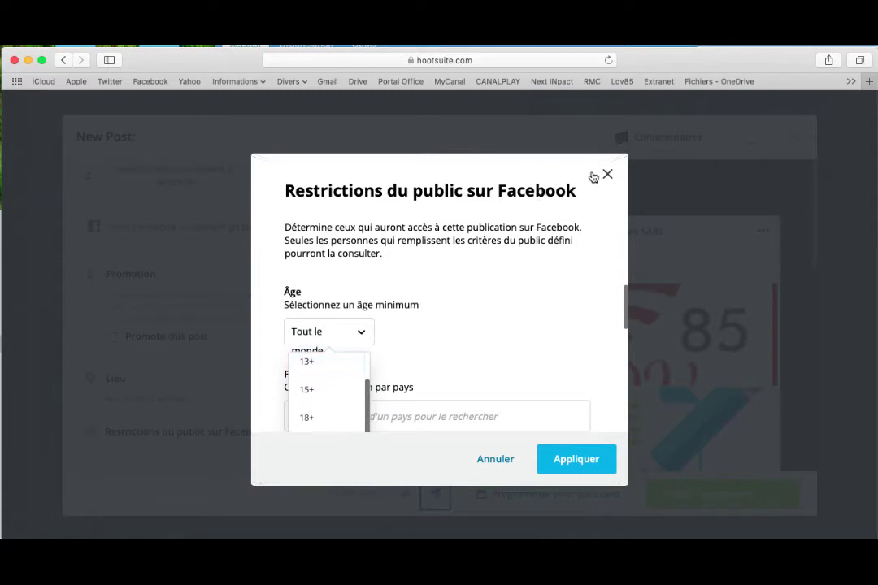
pyautogui.click(603, 176)
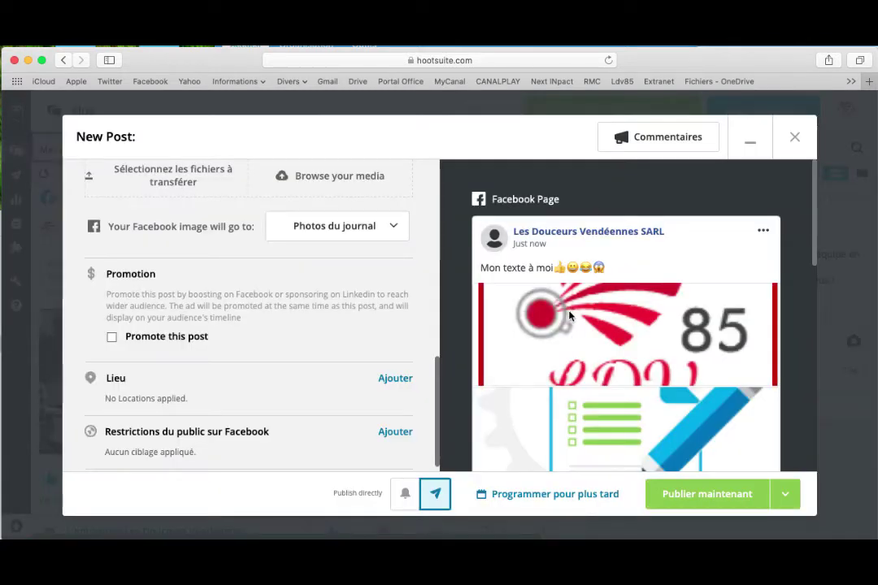
# Step: Try the mobile-notification publishing mode and return the post to direct publishing
pyautogui.click(405, 496)
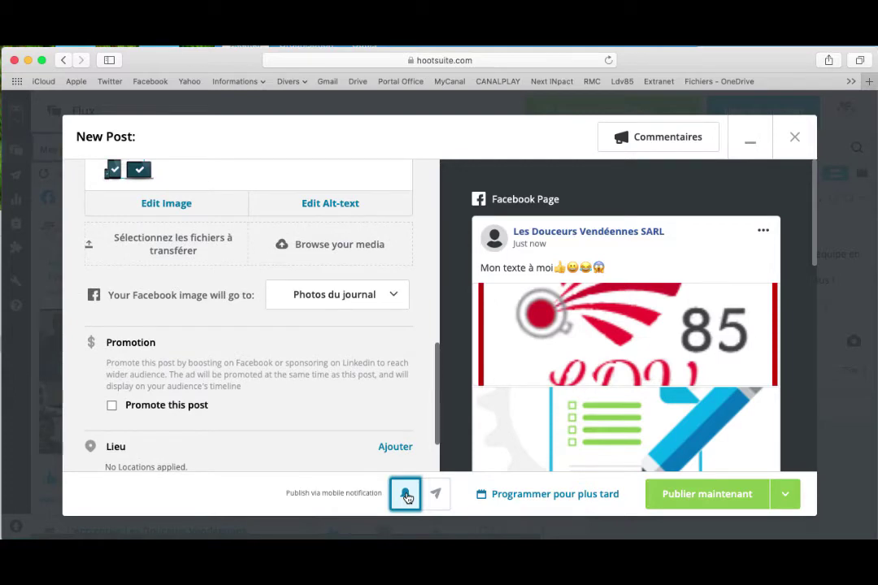
pyautogui.click(424, 498)
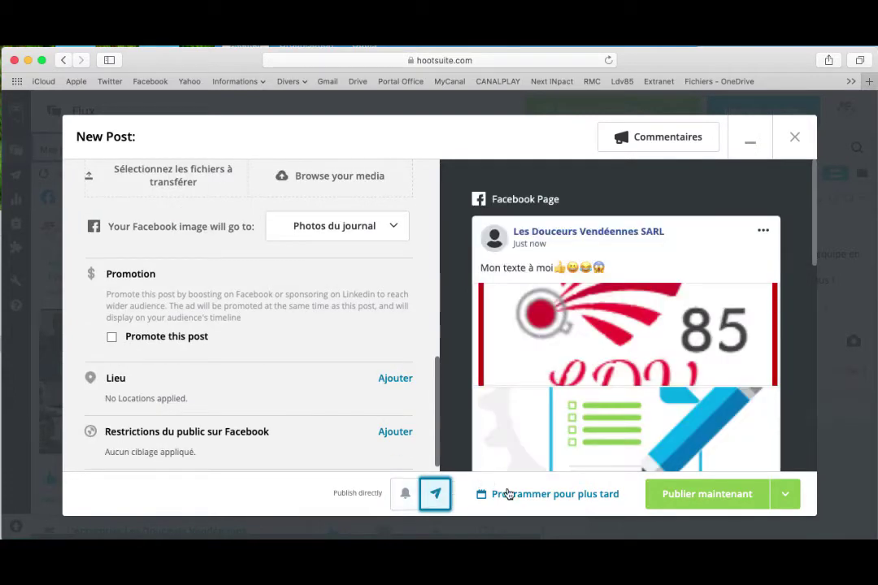
pyautogui.scroll(10, 300, 386)
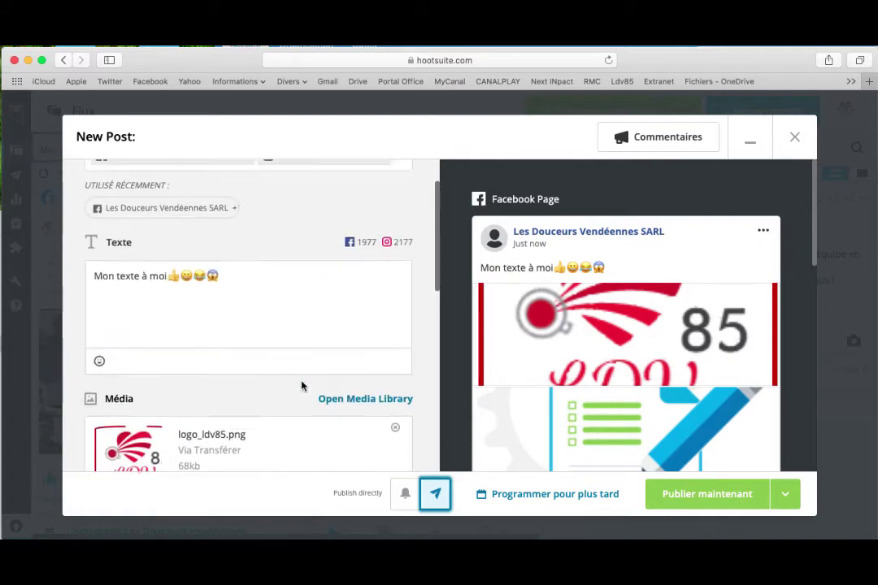
# Step: Save the post as a draft instead of publishing it
pyautogui.scroll(-10, 302, 382)
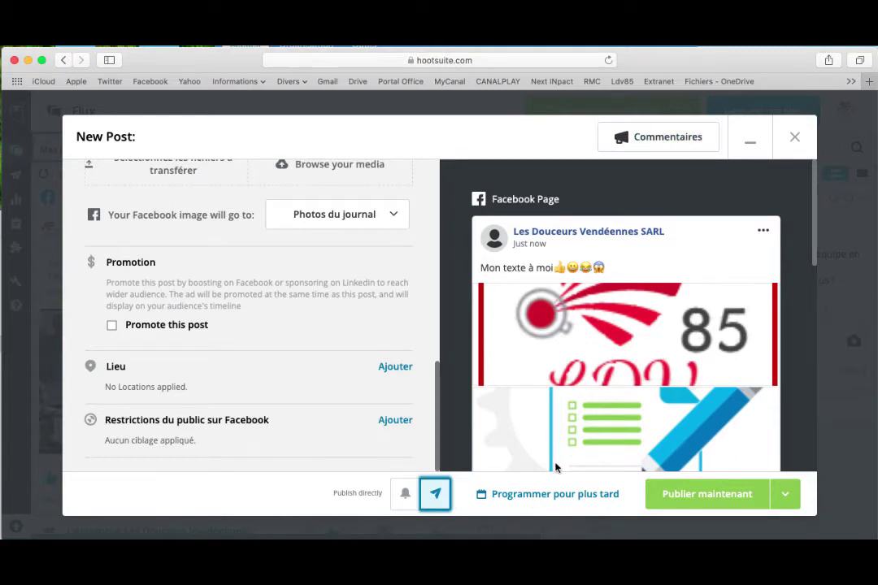
pyautogui.click(788, 494)
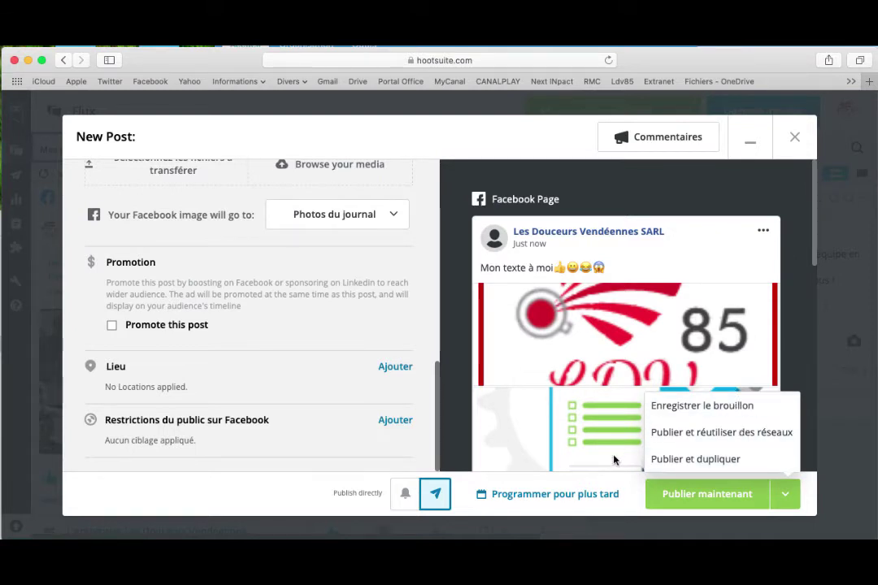
pyautogui.click(722, 416)
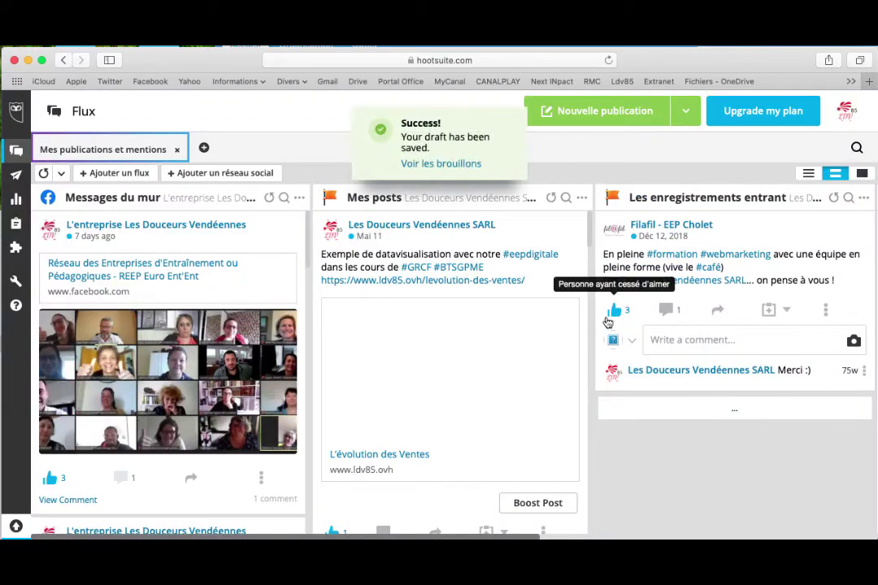
# Step: Open the saved draft for editing and review its text, media, promotion option and the composer feedback form
pyautogui.click(444, 166)
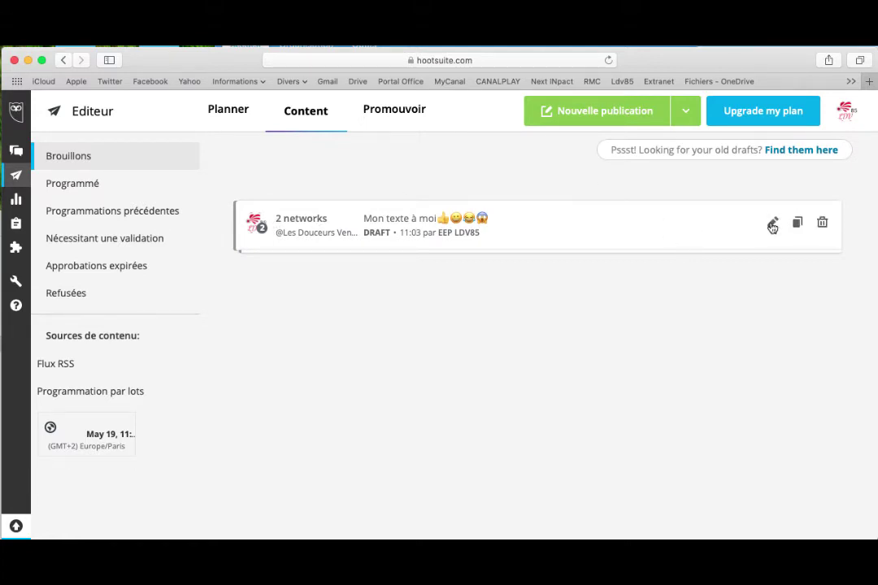
pyautogui.click(773, 225)
pyautogui.scroll(-10, 331, 319)
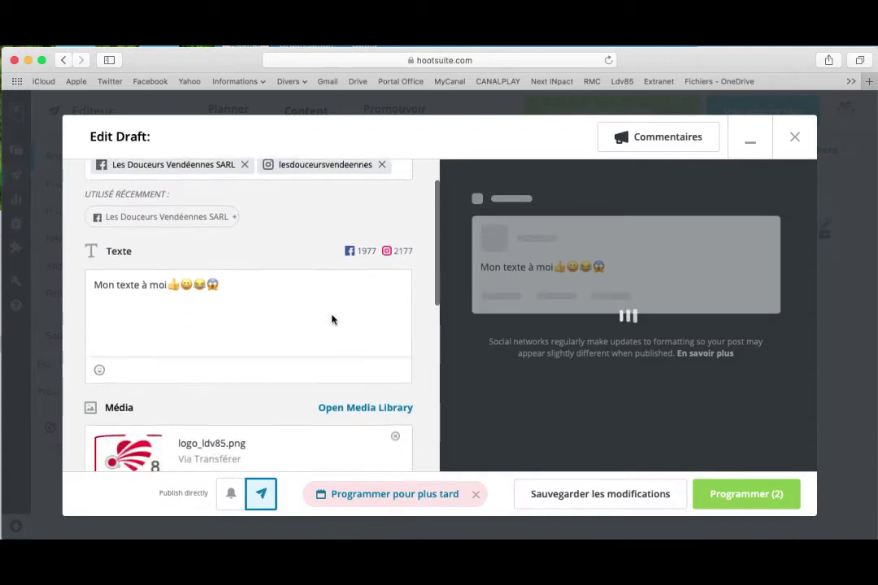
pyautogui.scroll(10, 333, 321)
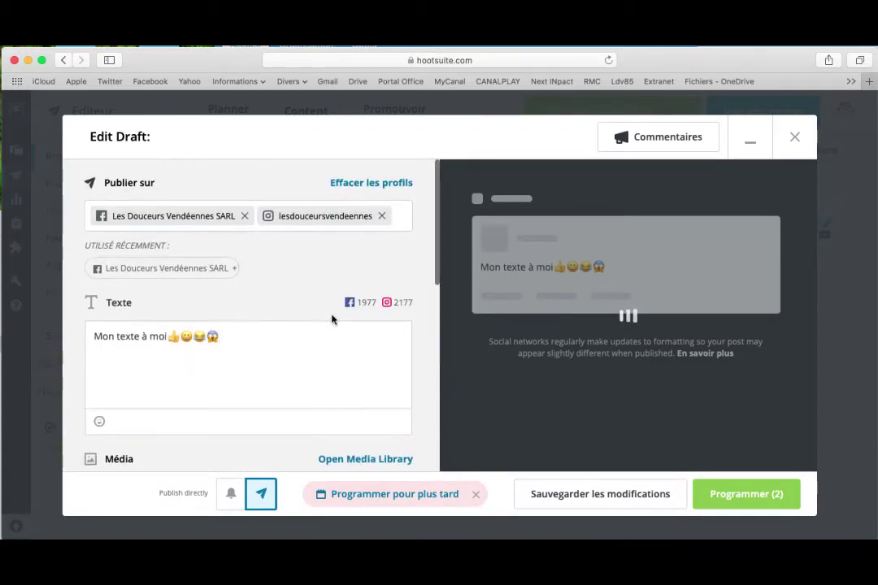
pyautogui.scroll(-2, 312, 336)
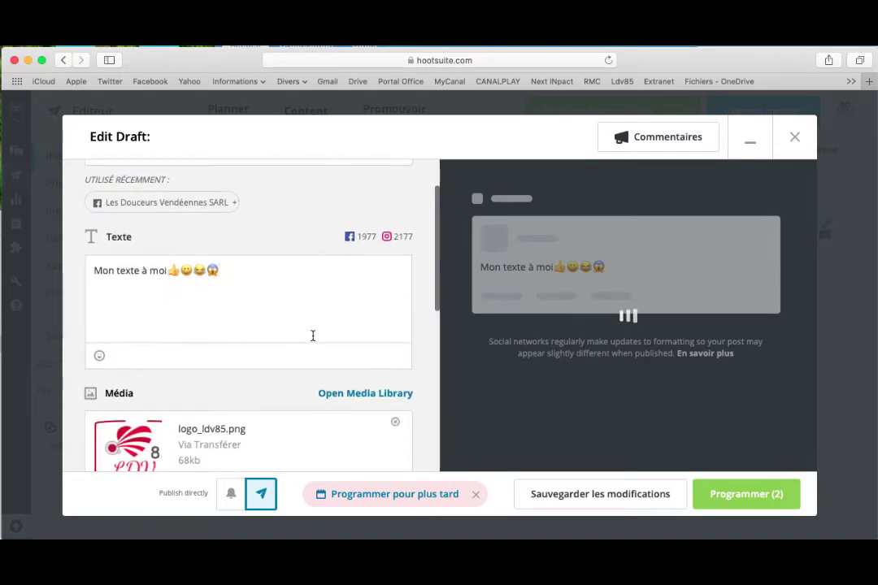
pyautogui.scroll(-10, 313, 335)
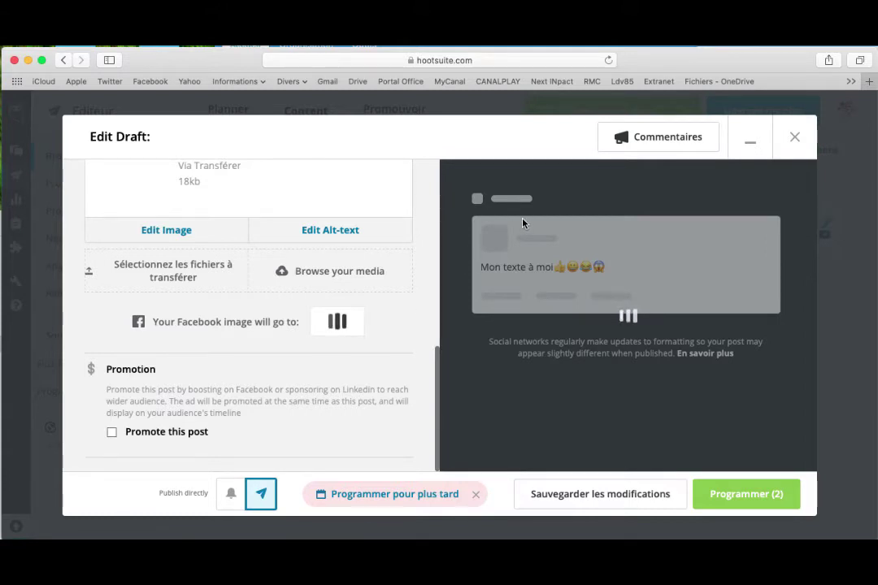
pyautogui.click(646, 147)
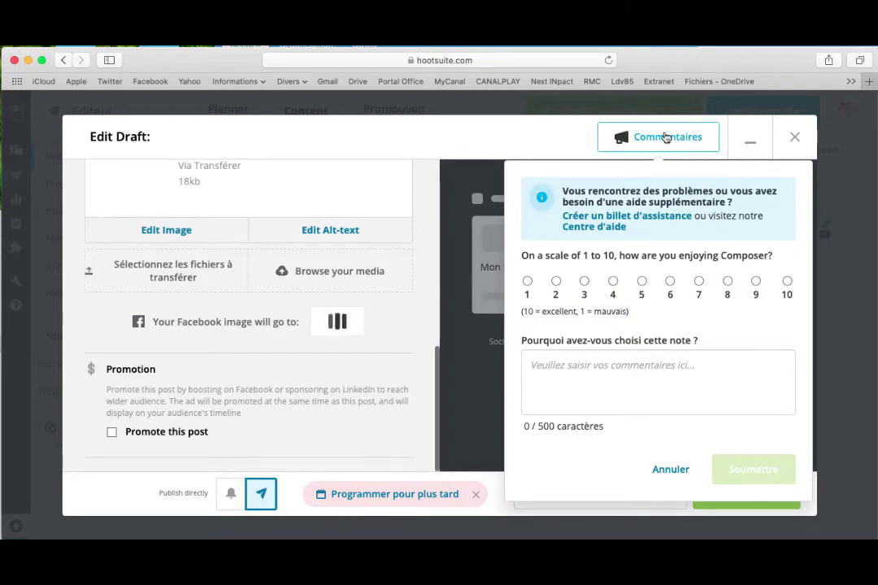
pyautogui.click(658, 151)
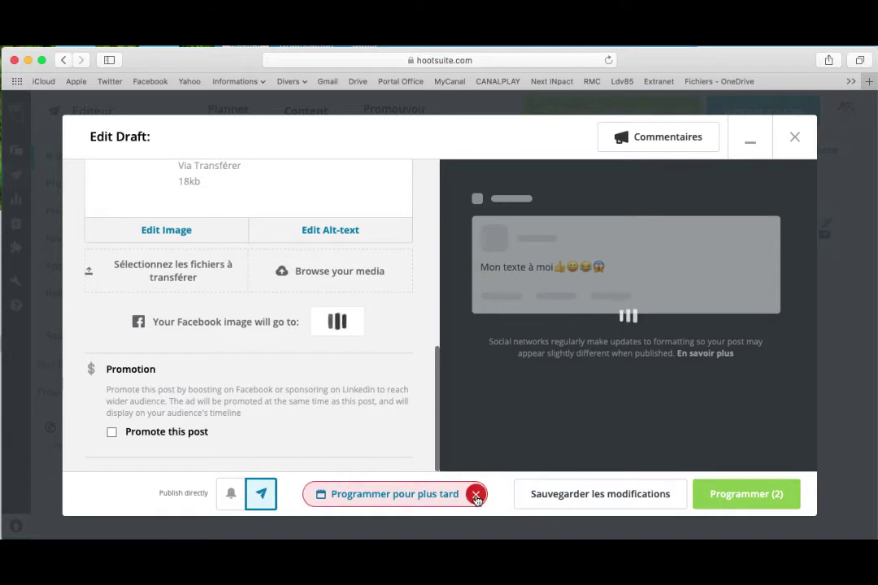
# Step: Schedule the draft on both networks for Saturday, June 6, 2020 at 9:10 AM
pyautogui.click(412, 499)
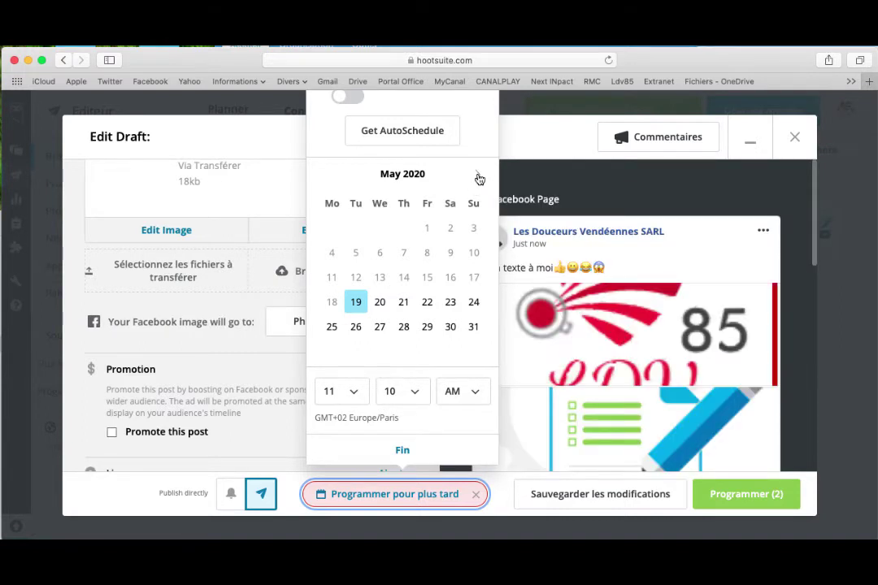
pyautogui.click(478, 176)
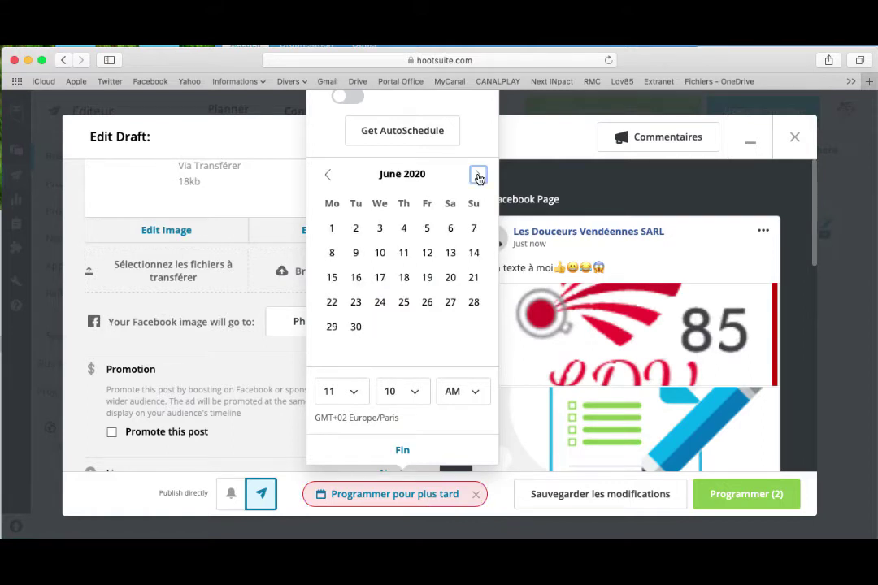
pyautogui.click(448, 232)
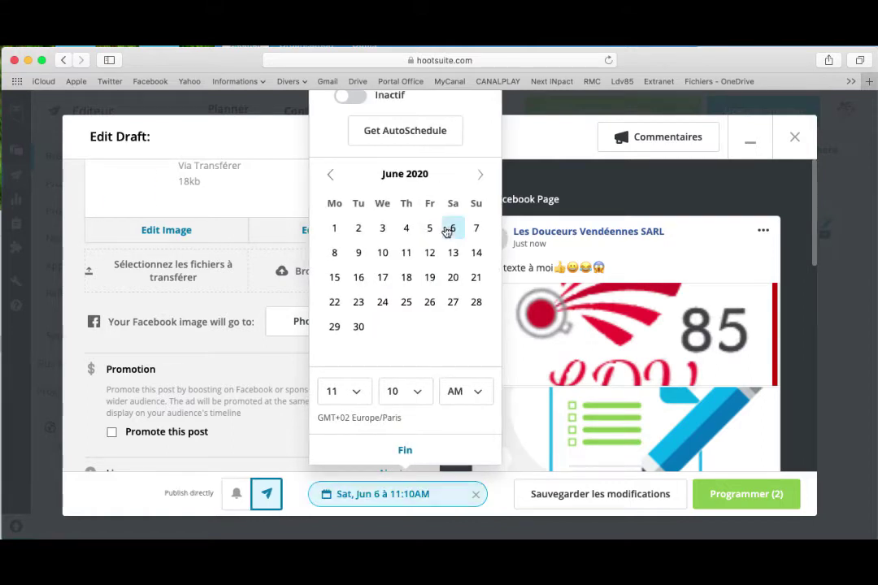
pyautogui.click(367, 395)
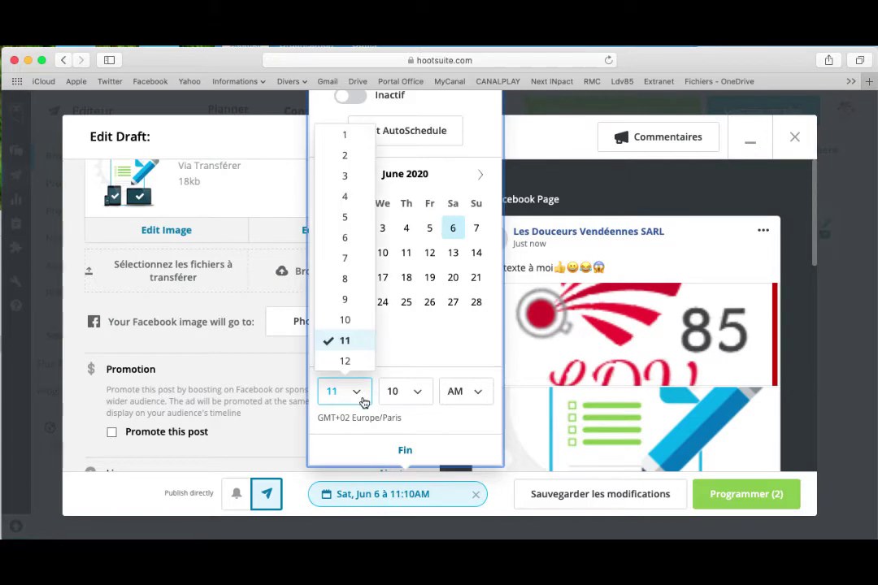
pyautogui.click(350, 300)
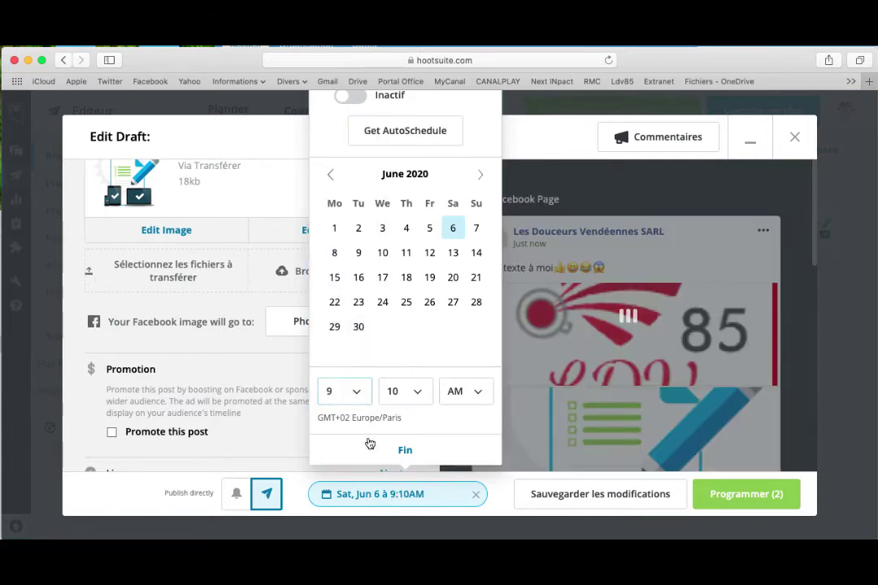
pyautogui.click(394, 452)
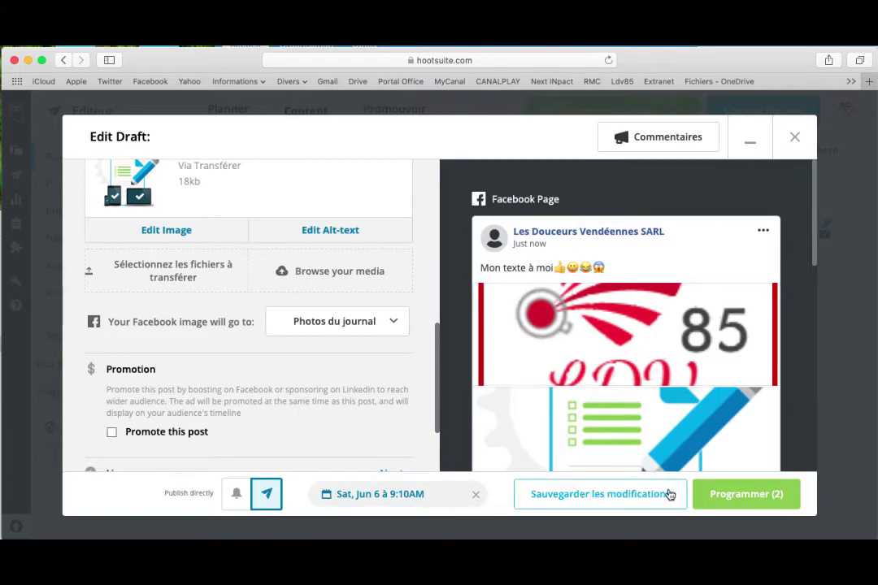
pyautogui.click(719, 495)
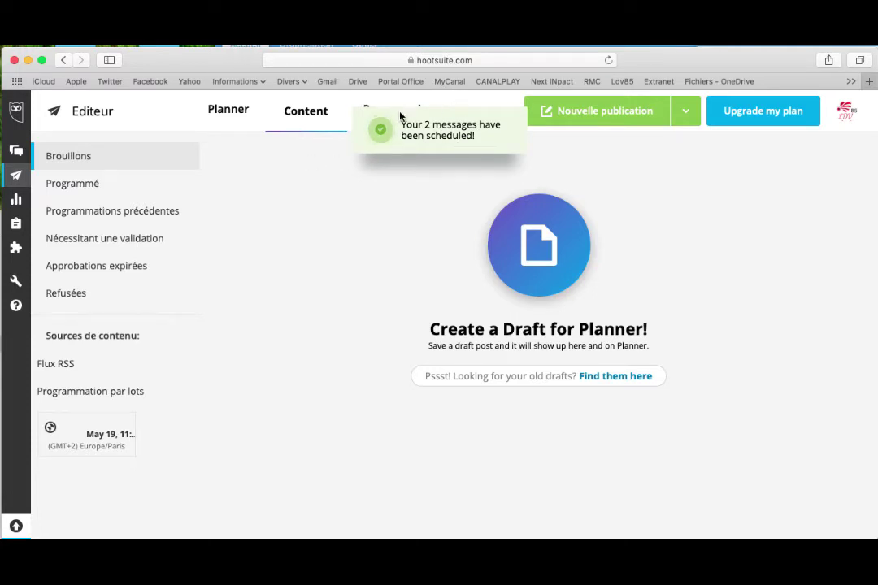
# Step: Look through the Flux, Editeur, Statistiques, Tâches and Applications sections of the account
pyautogui.click(16, 156)
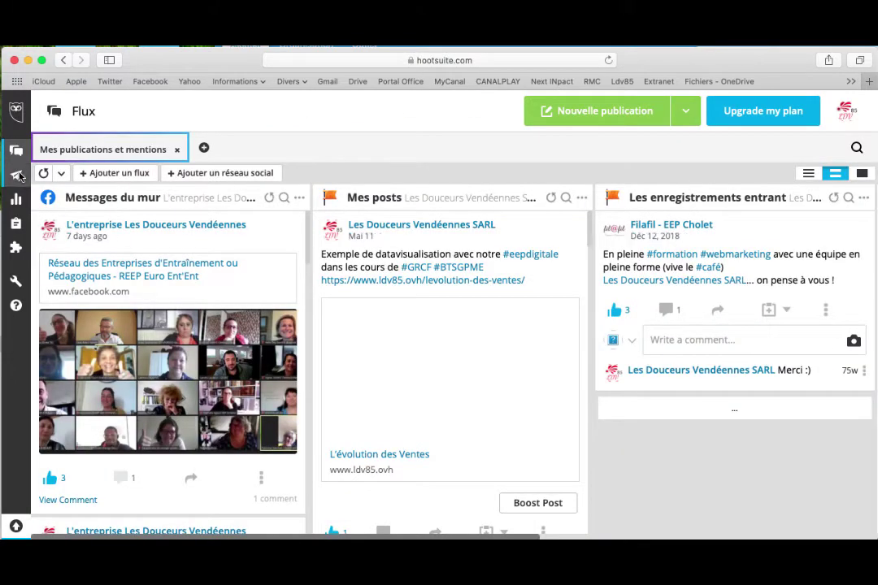
pyautogui.click(18, 176)
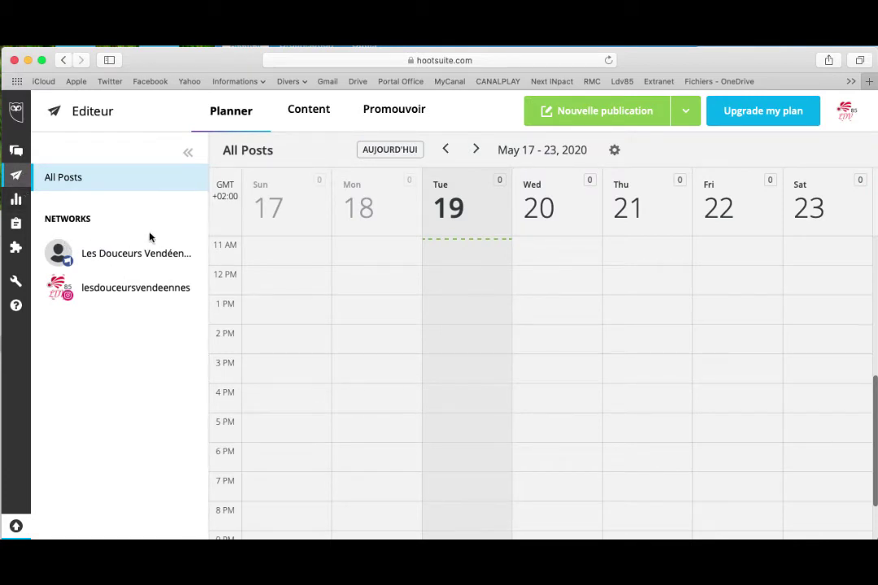
pyautogui.click(17, 199)
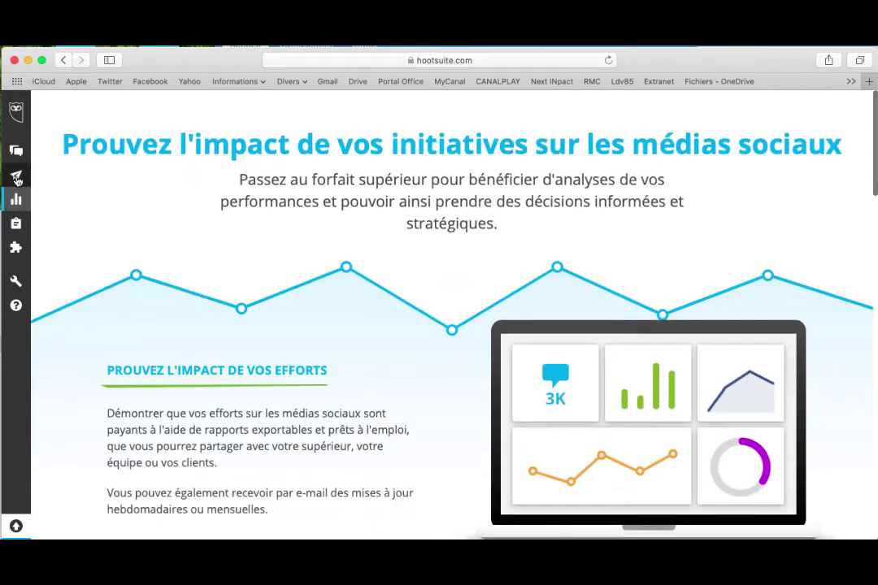
pyautogui.moveTo(41, 204)
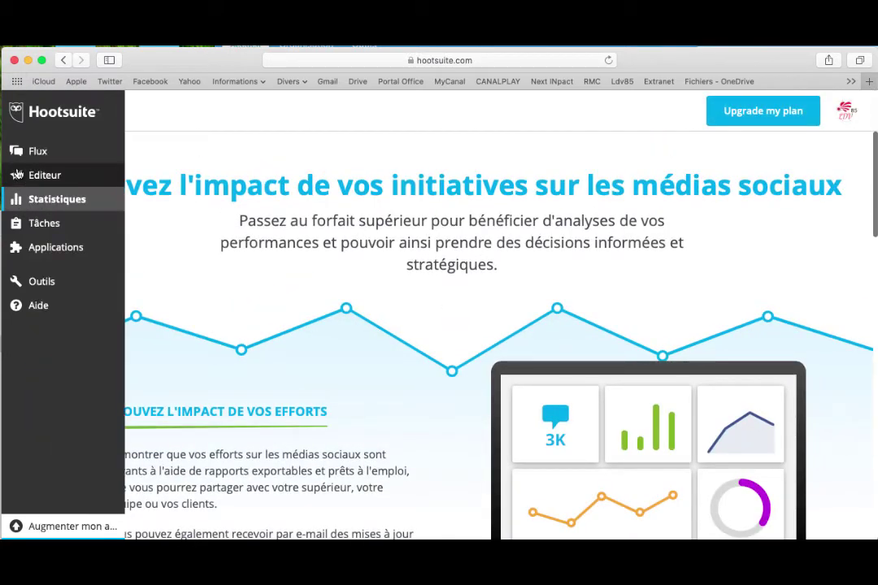
pyautogui.click(47, 226)
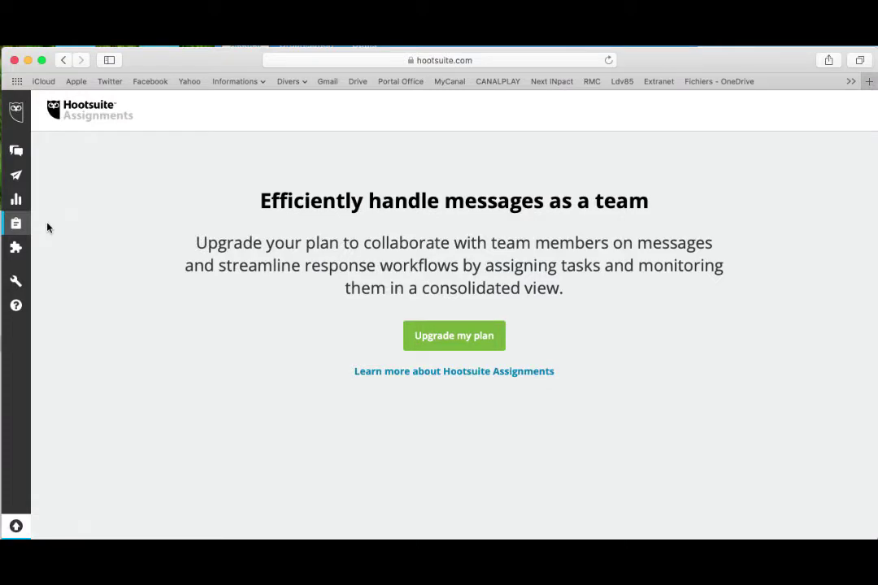
pyautogui.click(20, 249)
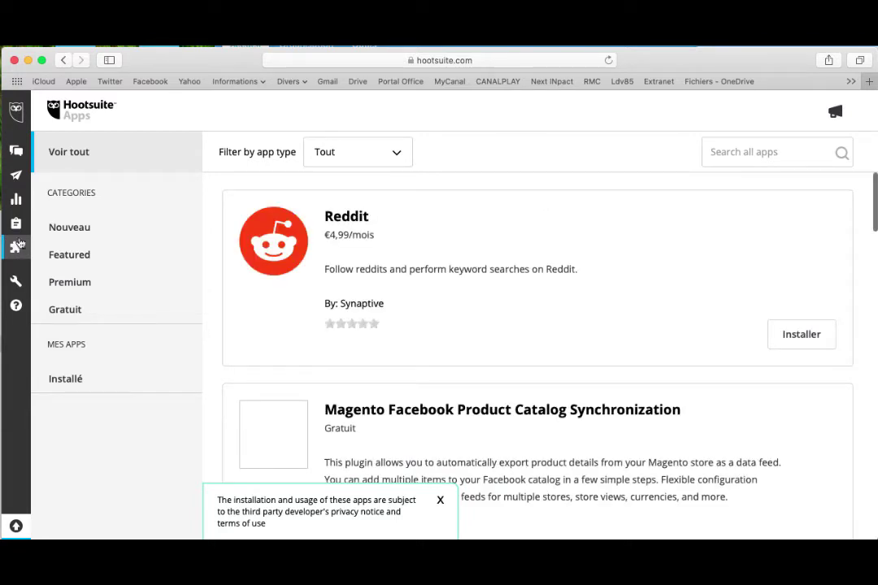
# Step: Show the Planner for the Les Douceurs Vendéennes Facebook page in the week of May 31 to June 6, 2020
pyautogui.click(18, 177)
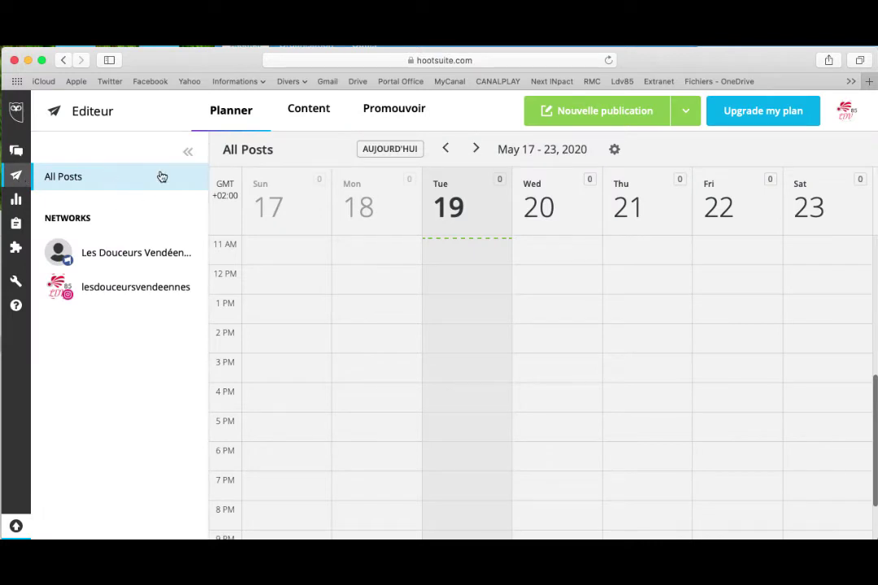
pyautogui.click(124, 256)
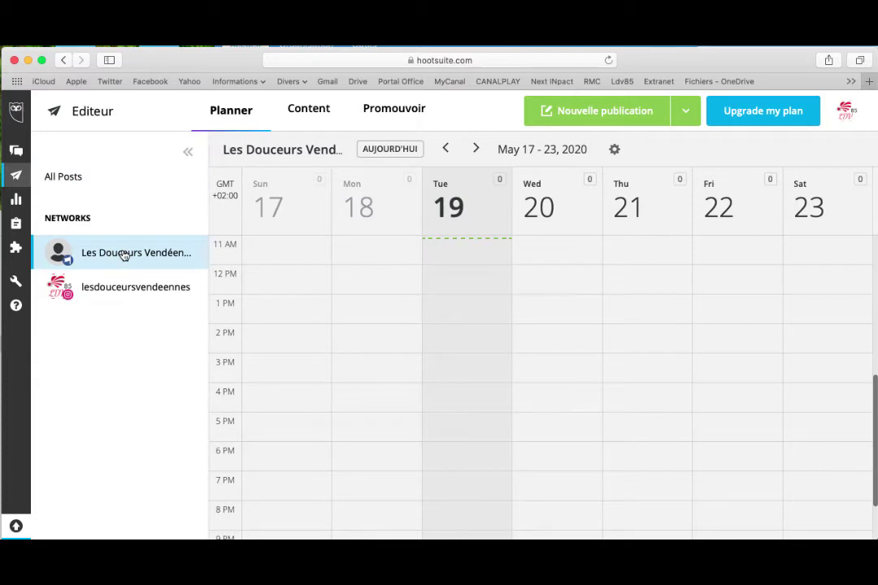
pyautogui.click(476, 151)
pyautogui.click(476, 151)
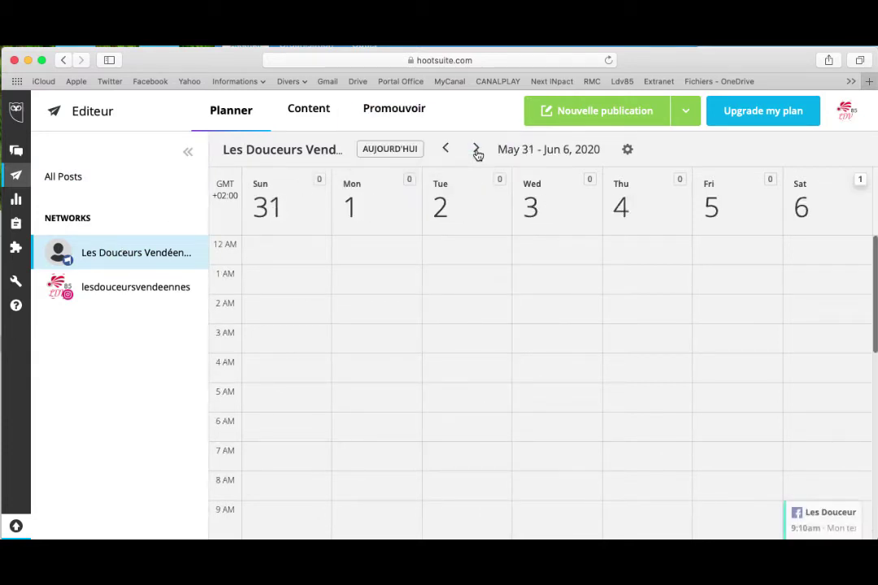
pyautogui.click(476, 152)
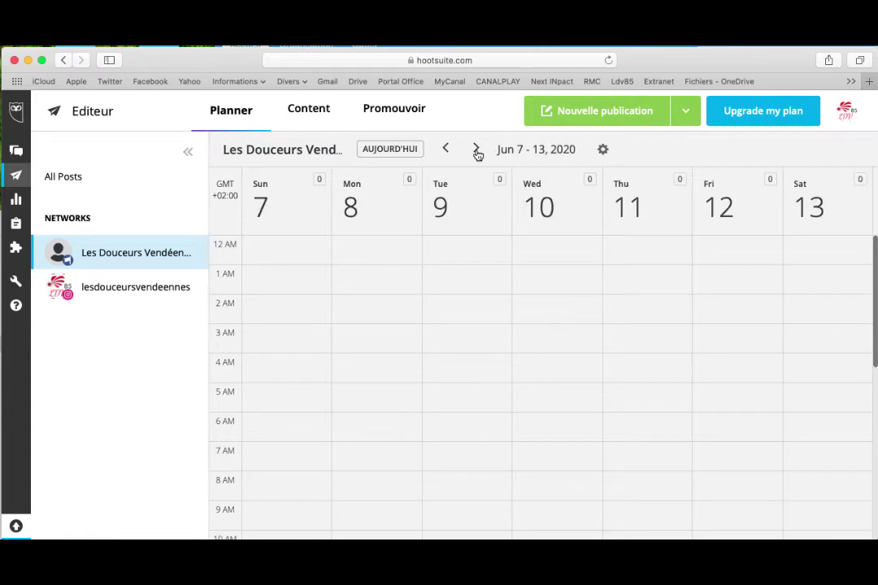
pyautogui.click(445, 150)
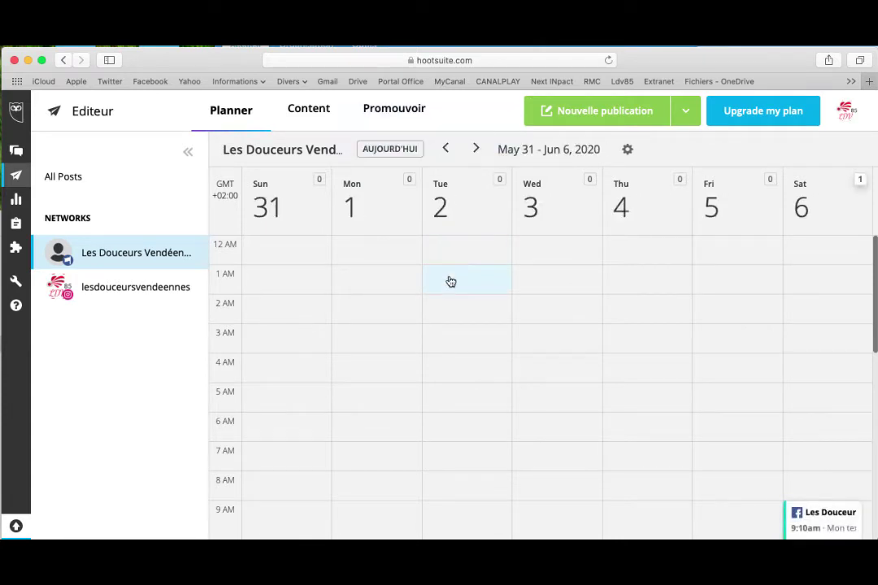
pyautogui.scroll(-5, 451, 281)
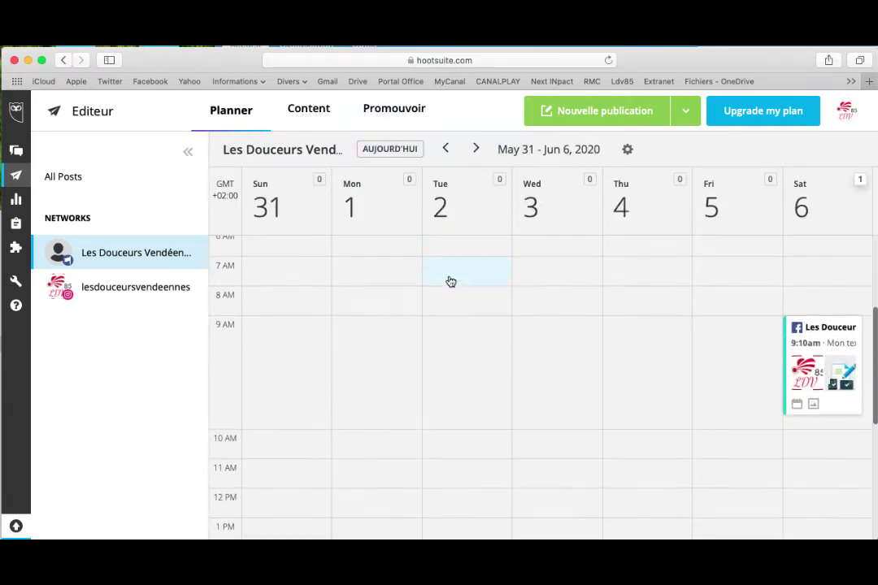
pyautogui.scroll(-3, 451, 282)
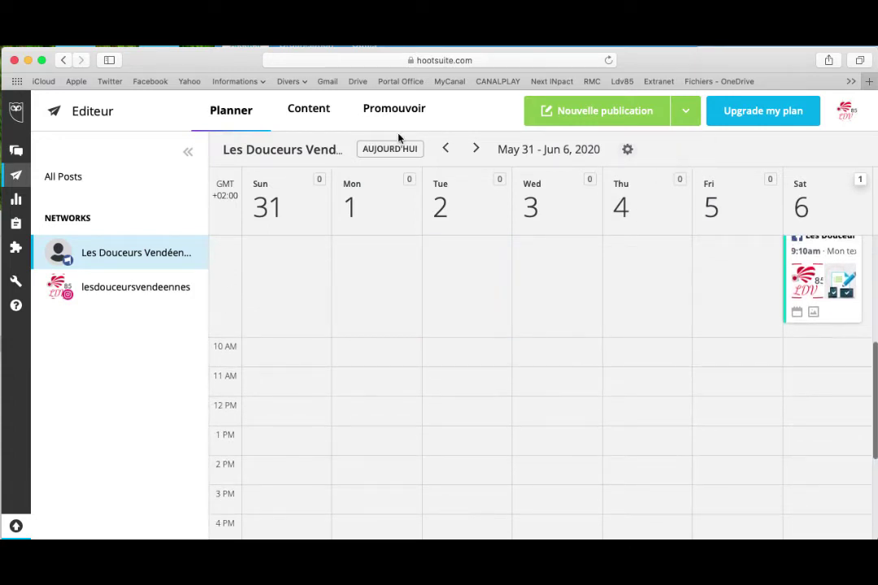
# Step: Check the drafts under Content, and view the details of the Facebook post planned for June 6 at 9:10 AM in the Planner
pyautogui.click(300, 124)
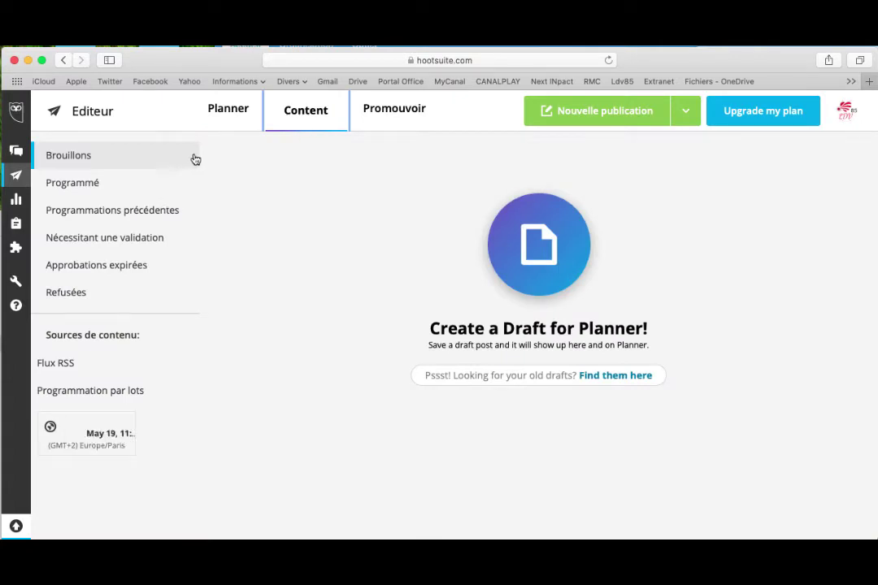
pyautogui.click(230, 107)
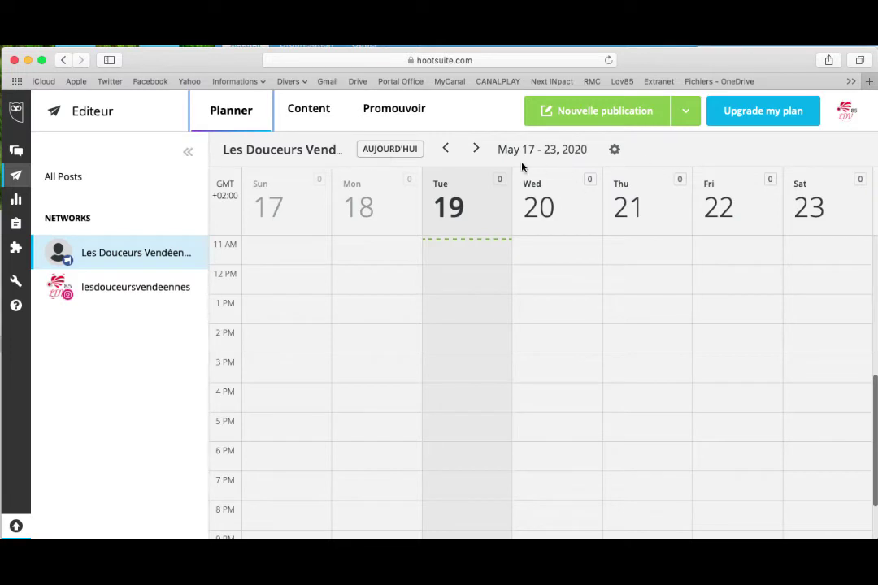
pyautogui.click(476, 149)
pyautogui.click(476, 148)
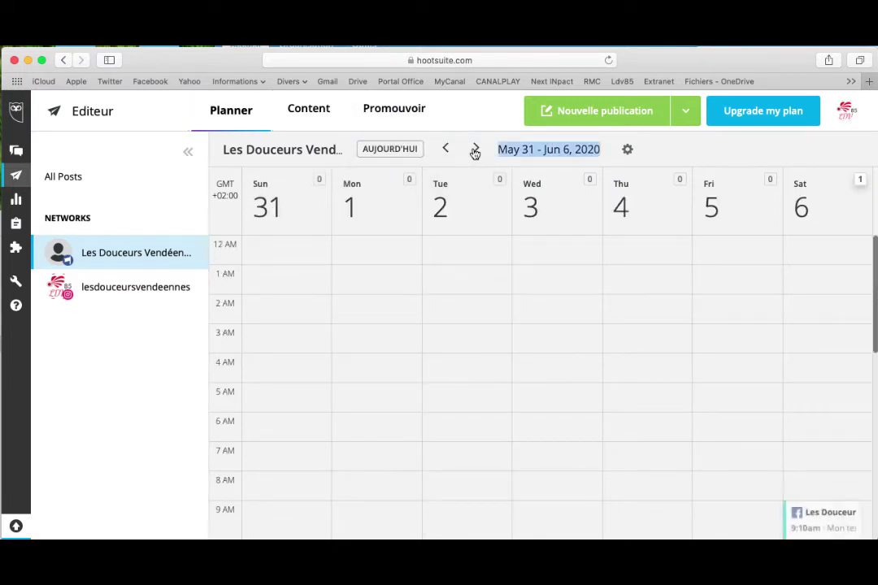
pyautogui.click(475, 149)
pyautogui.click(446, 149)
pyautogui.scroll(-3, 641, 275)
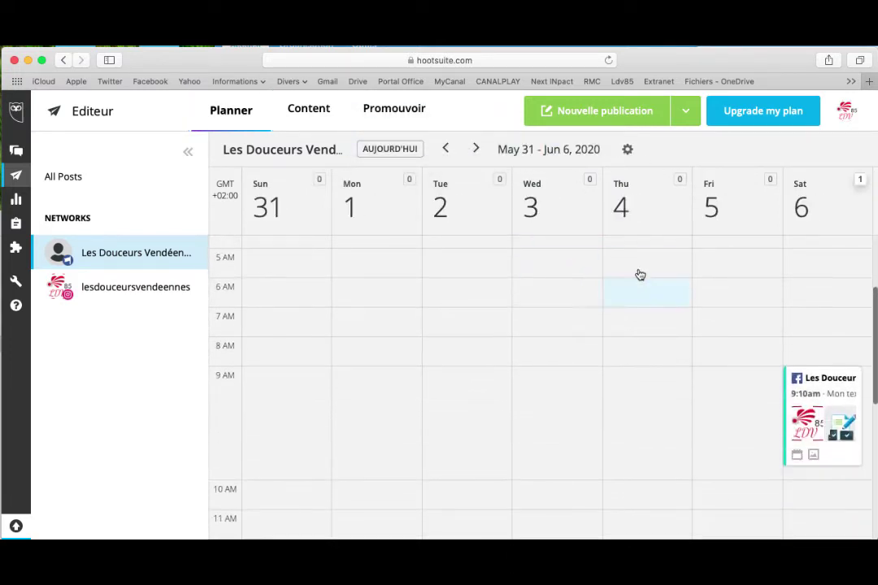
pyautogui.scroll(-5, 707, 317)
pyautogui.click(839, 284)
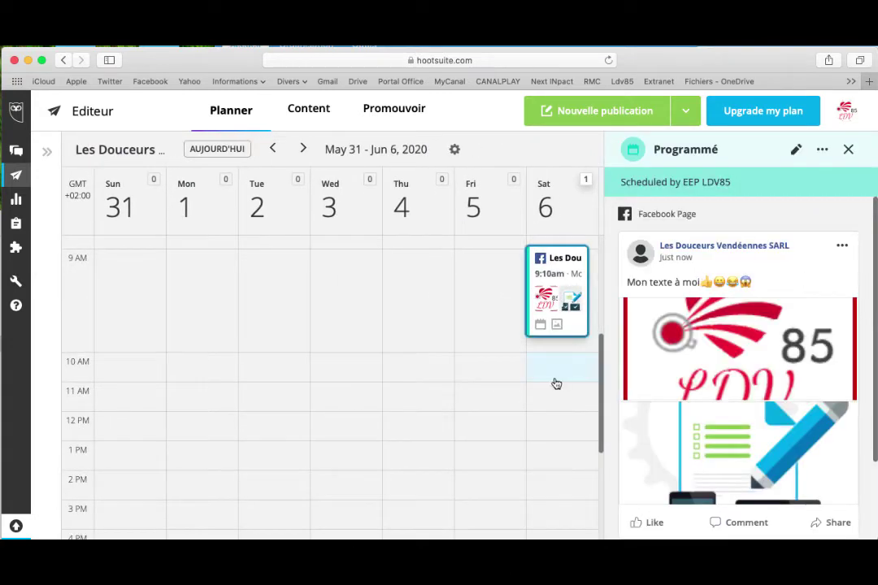
# Step: Move the Facebook post planned for Saturday, June 6 in the Planner from the 9 AM slot to 7:10 AM
pyautogui.scroll(-2, 556, 383)
pyautogui.scroll(3, 556, 383)
pyautogui.moveTo(564, 314); pyautogui.dragTo(563, 258)
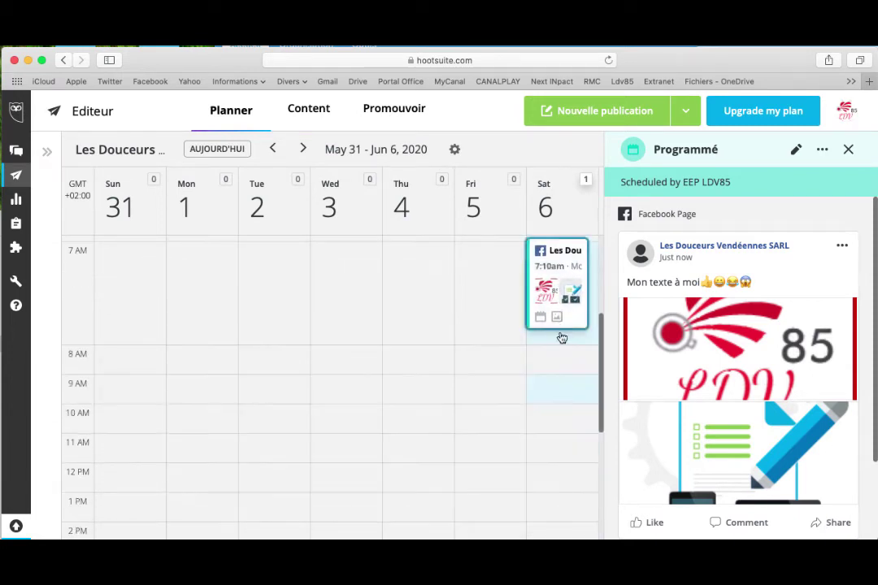
pyautogui.scroll(2, 545, 394)
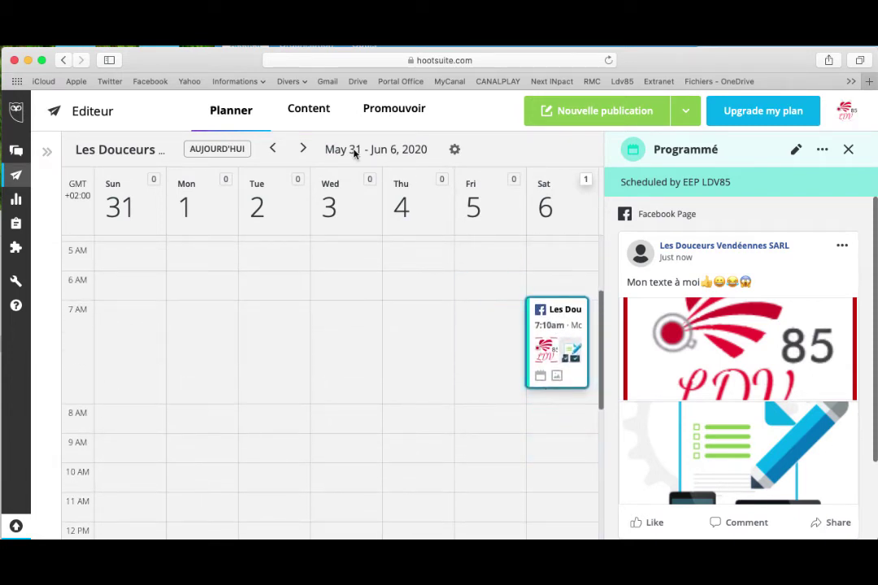
# Step: Review the scheduled messages under Content and the full contents of the 9:10 AM Instagram post, and close it without changes
pyautogui.click(317, 118)
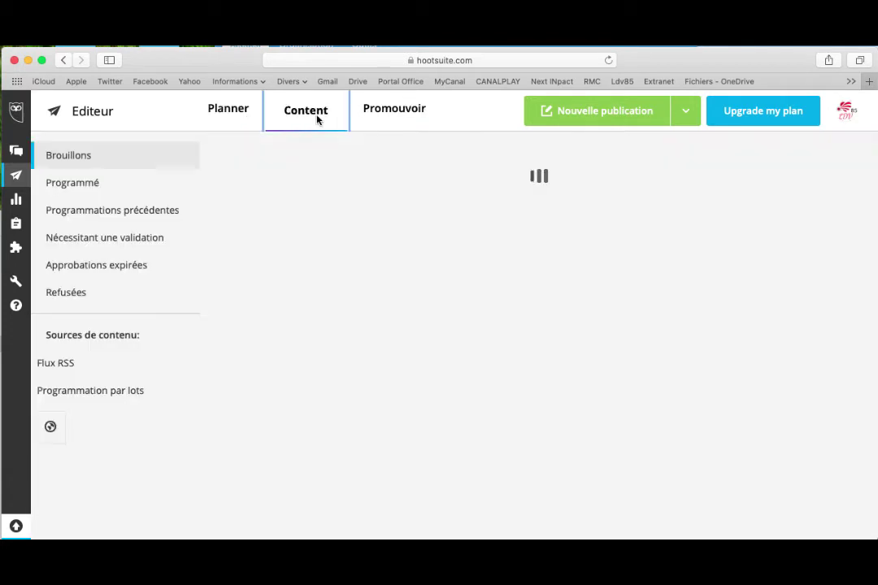
pyautogui.click(106, 183)
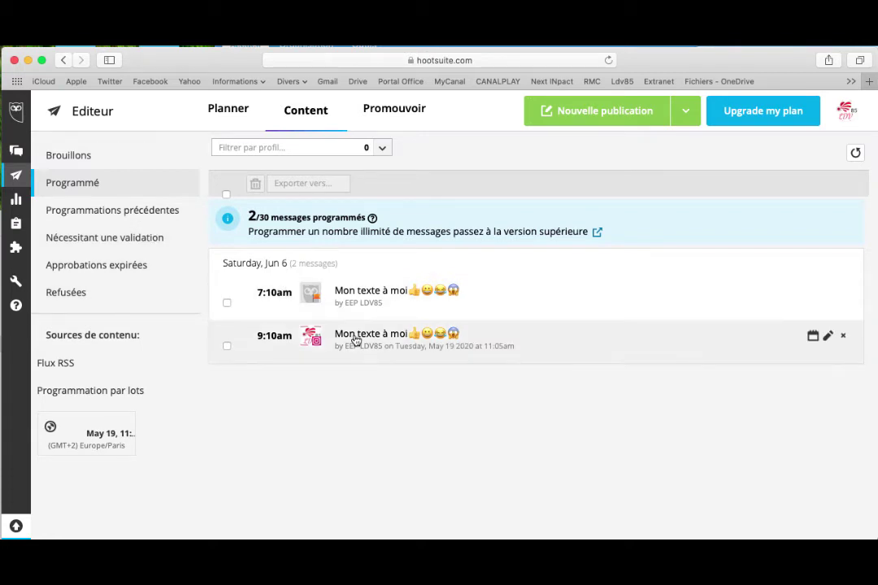
pyautogui.click(828, 338)
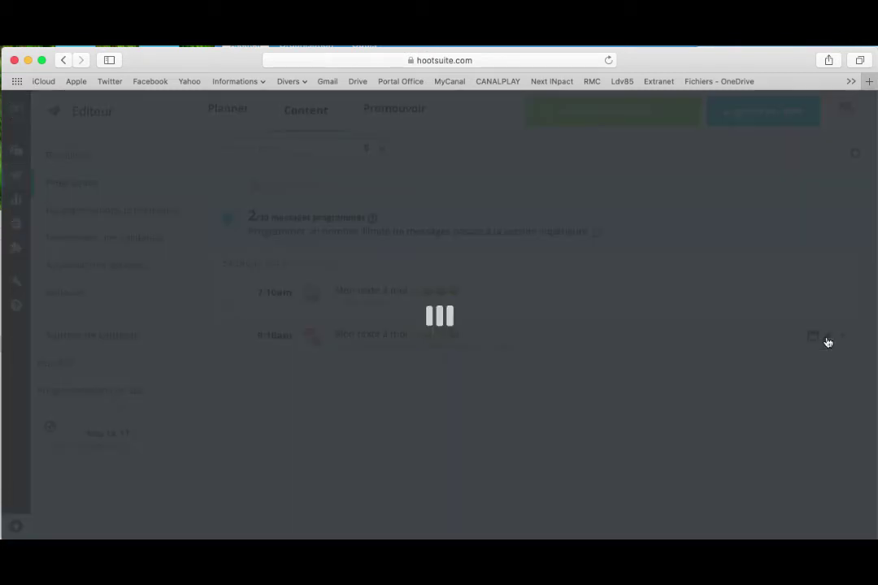
pyautogui.scroll(-6, 368, 336)
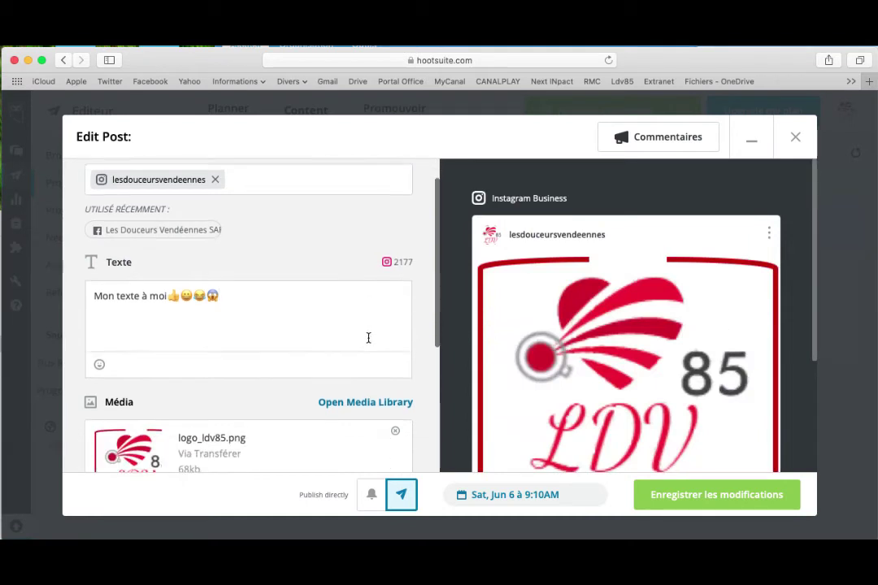
pyautogui.scroll(6, 367, 338)
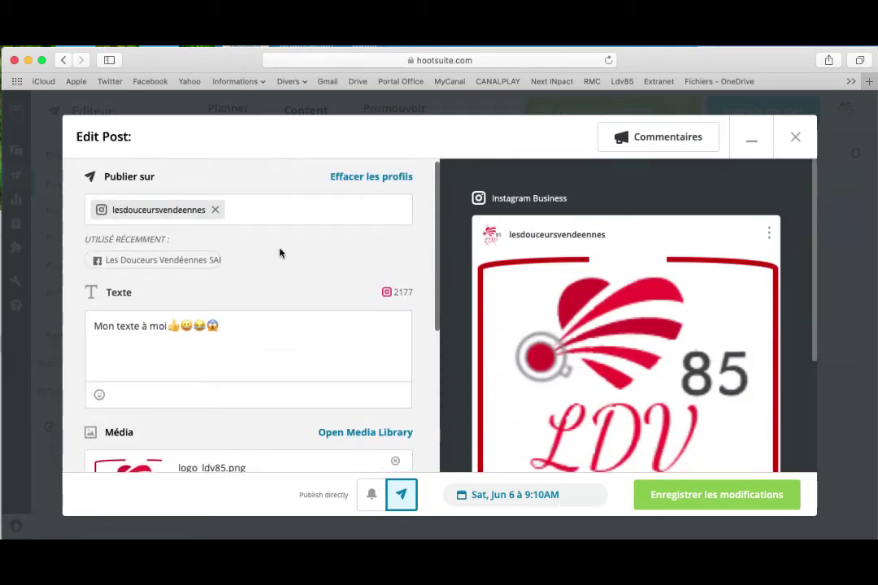
pyautogui.scroll(-5, 317, 306)
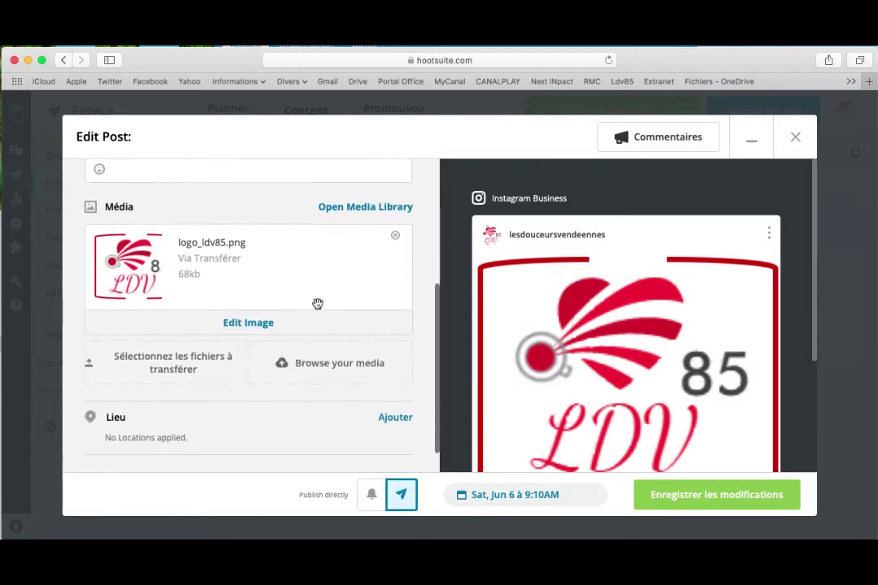
pyautogui.scroll(-2, 317, 304)
pyautogui.scroll(1, 318, 308)
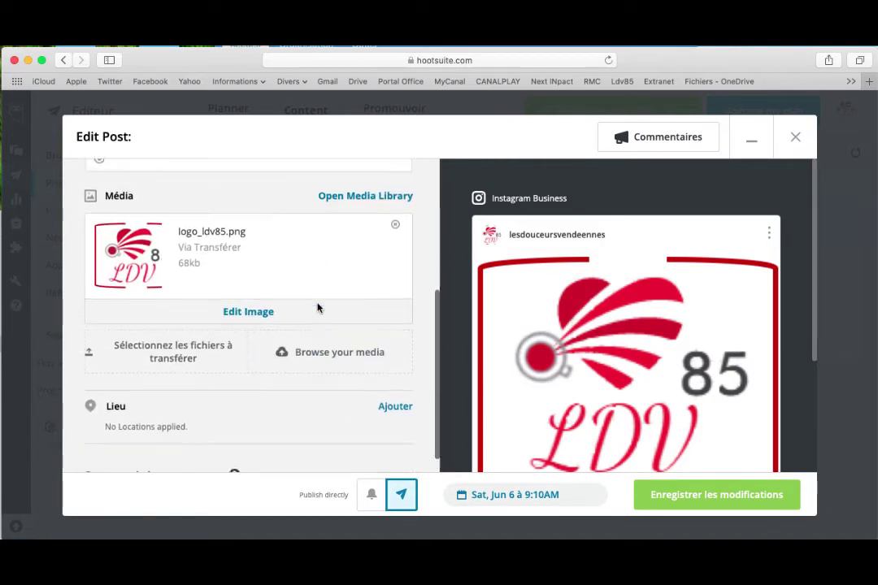
pyautogui.scroll(3, 317, 306)
pyautogui.scroll(-4, 317, 307)
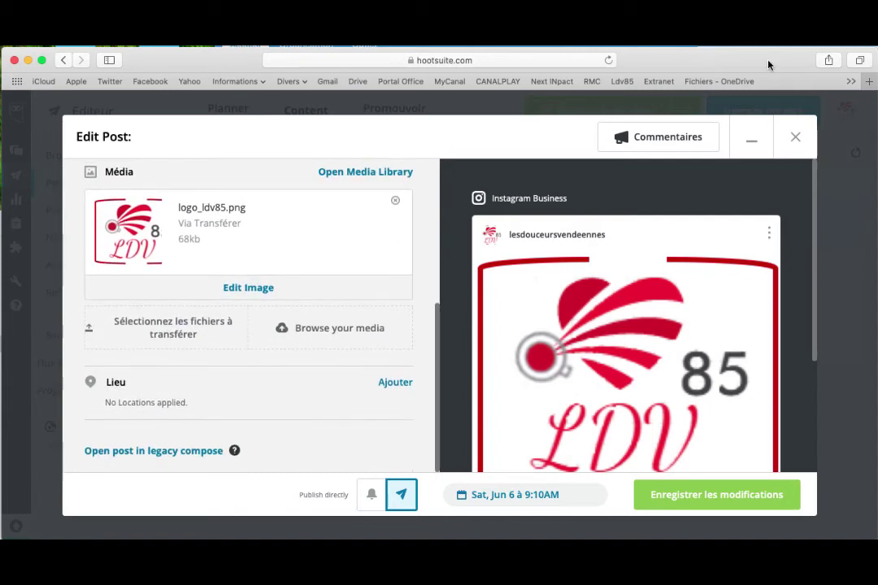
pyautogui.click(796, 139)
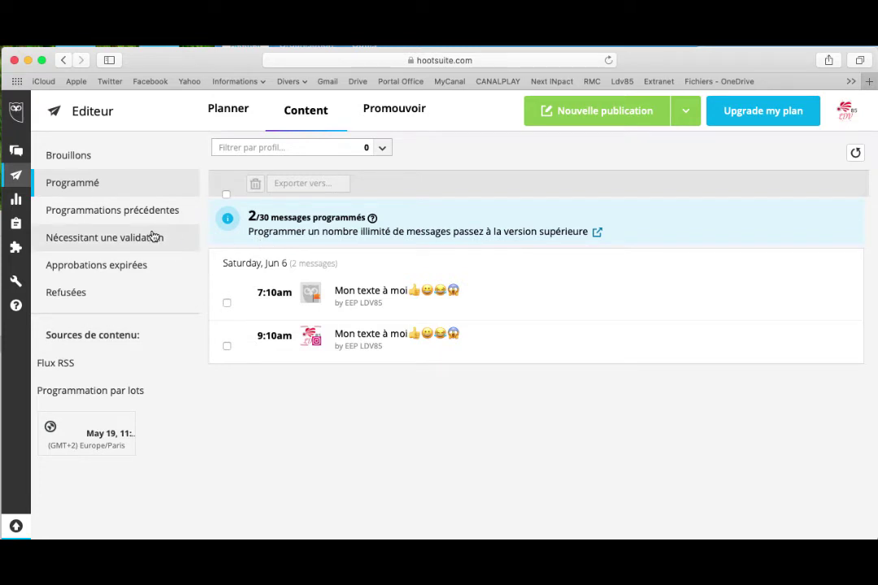
# Step: Look at the Promouvoir section with its Facebook and LinkedIn ad channels, and return to the Planner
pyautogui.click(379, 111)
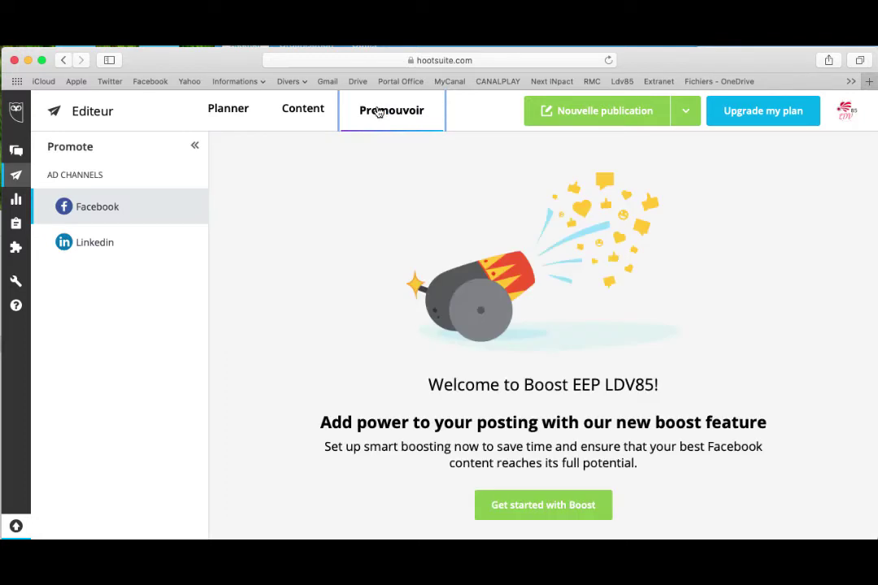
pyautogui.click(317, 115)
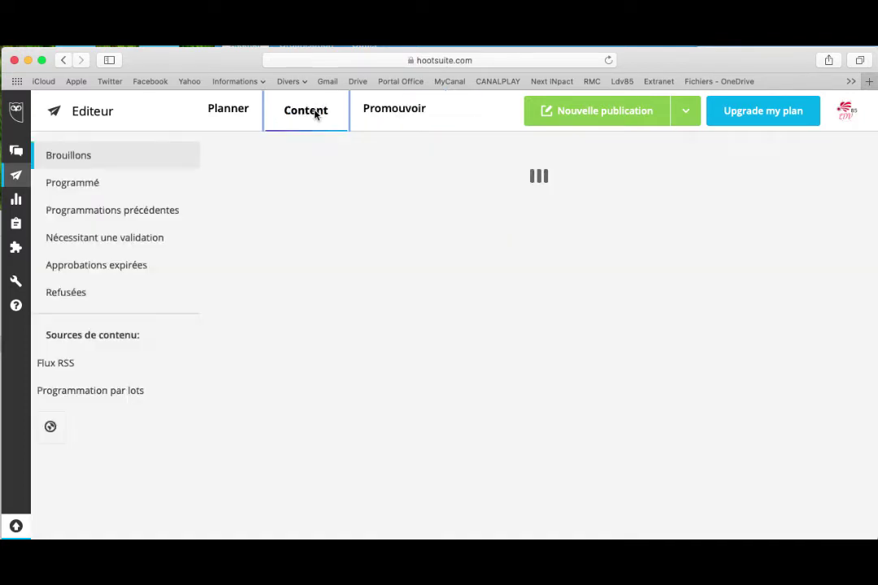
pyautogui.click(245, 117)
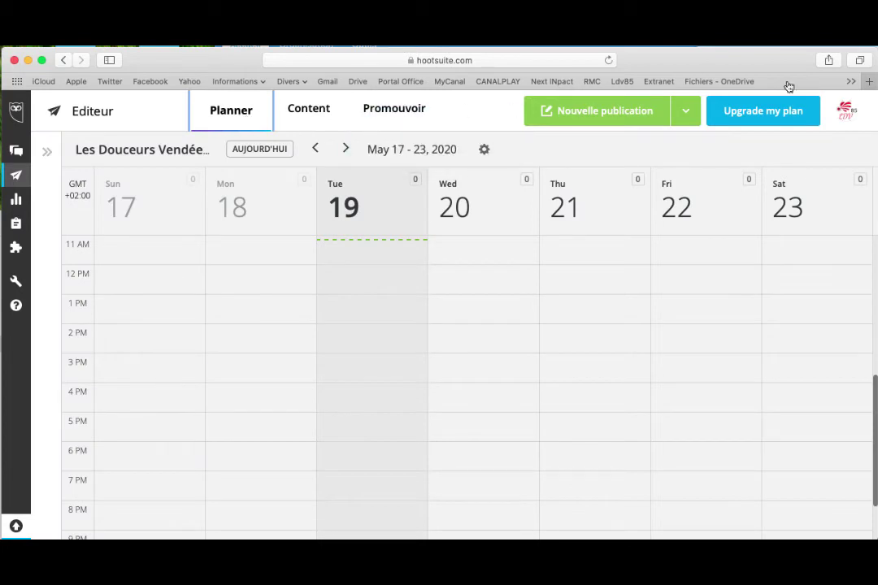
# Step: Sign out of the Hootsuite account
pyautogui.click(845, 111)
pyautogui.click(754, 322)
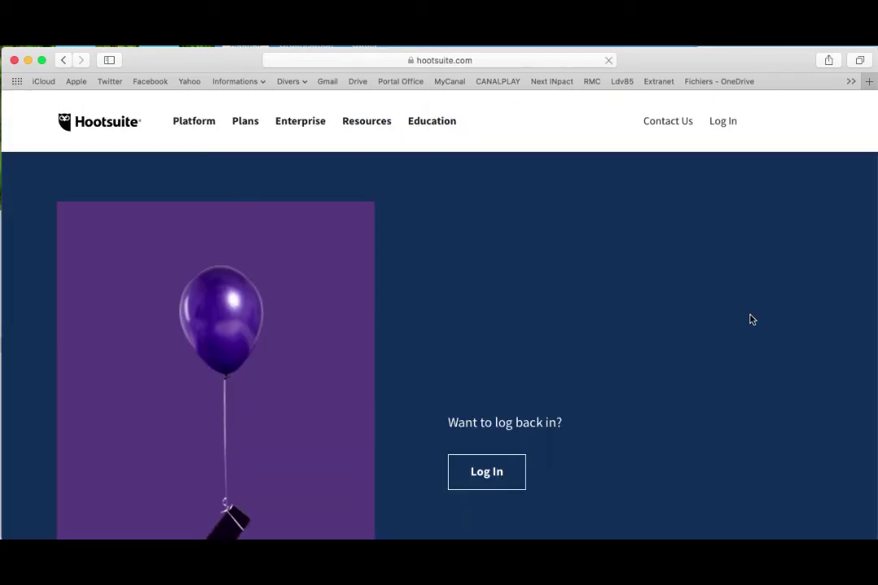
# Step: Open the buffer.com home page in a new browser tab
pyautogui.click(488, 61)
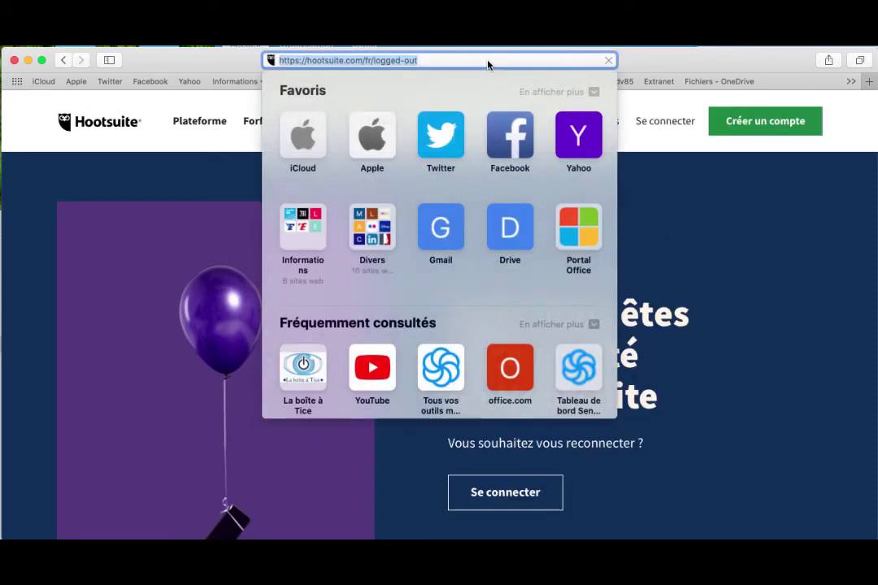
pyautogui.click(868, 83)
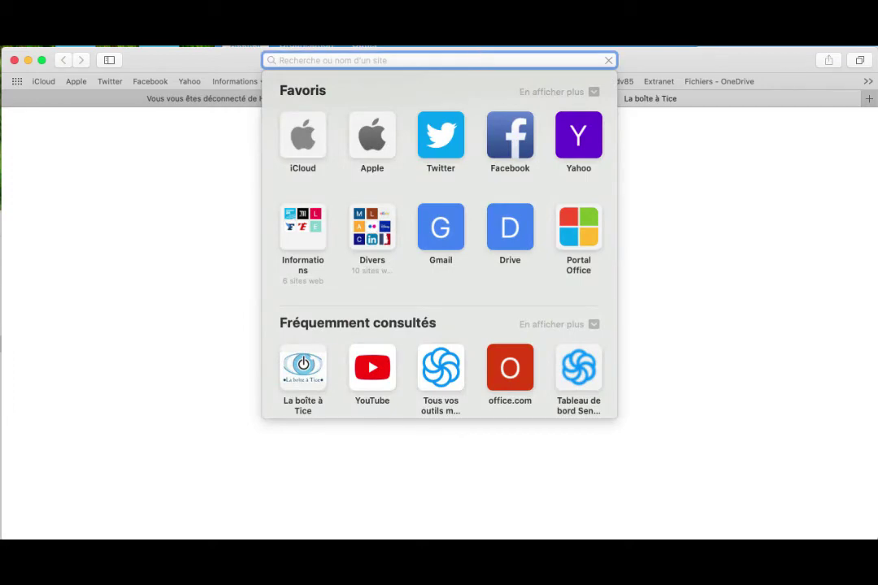
pyautogui.write('buffer.com')
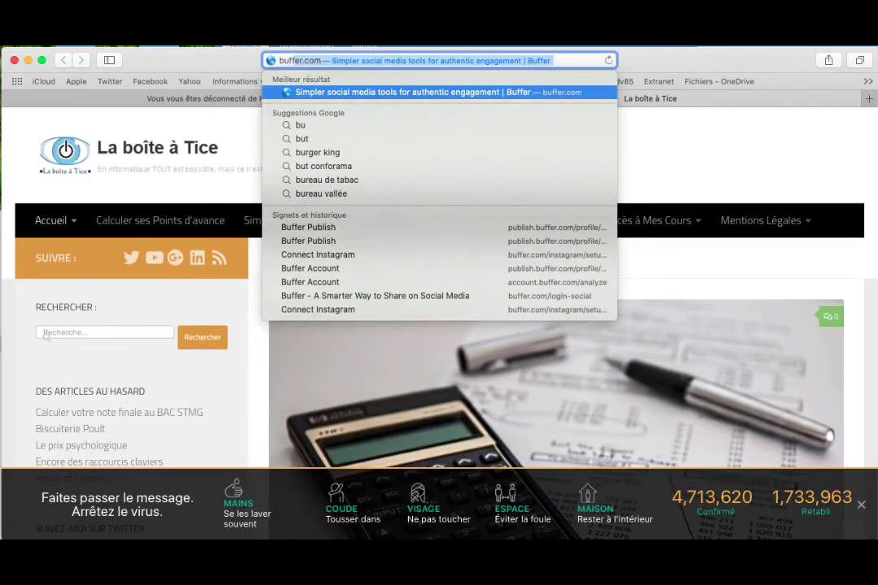
pyautogui.click(470, 94)
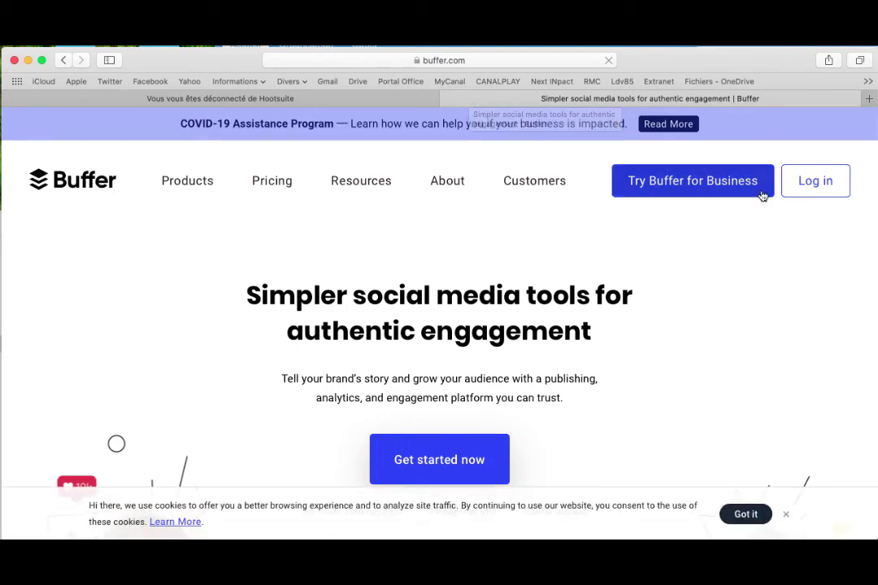
# Step: Log in to Buffer using the Twitter account instead of an e-mail address and password
pyautogui.click(803, 184)
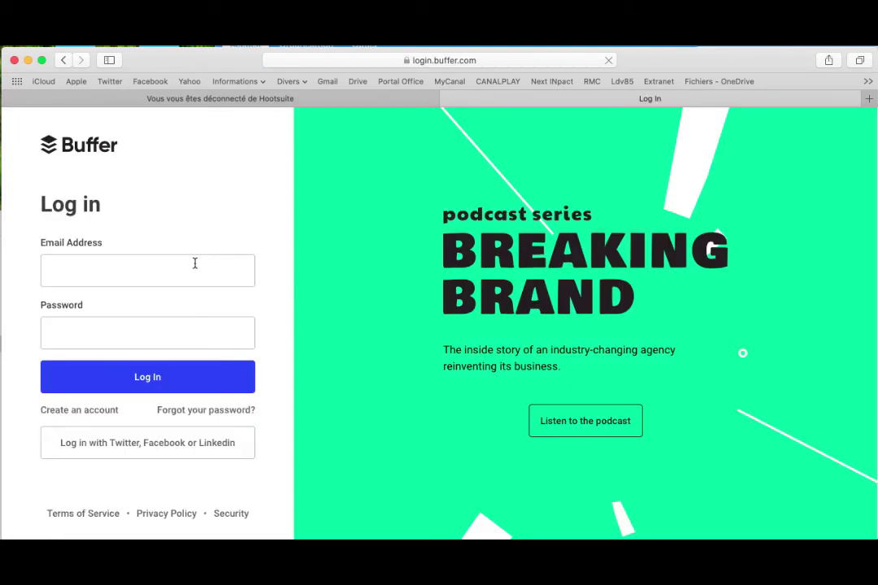
pyautogui.click(195, 263)
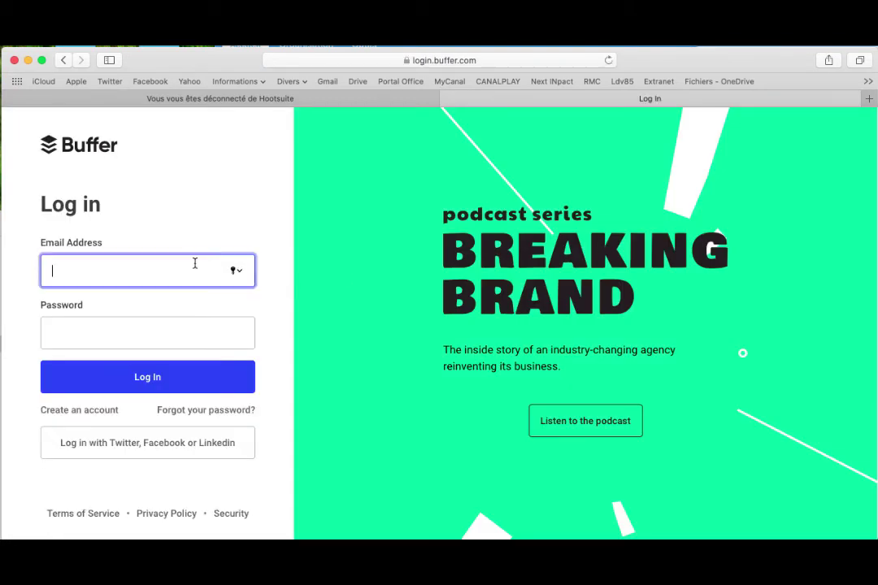
pyautogui.click(242, 271)
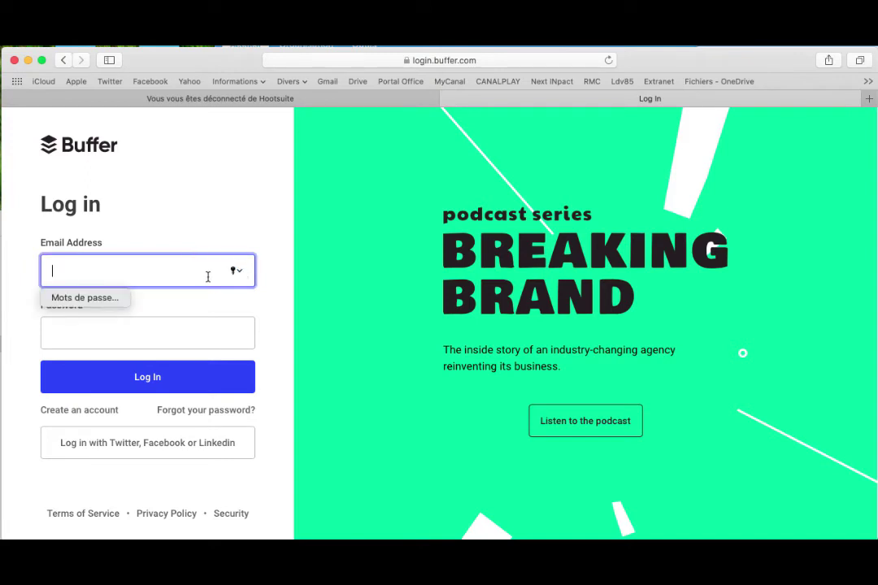
pyautogui.click(149, 451)
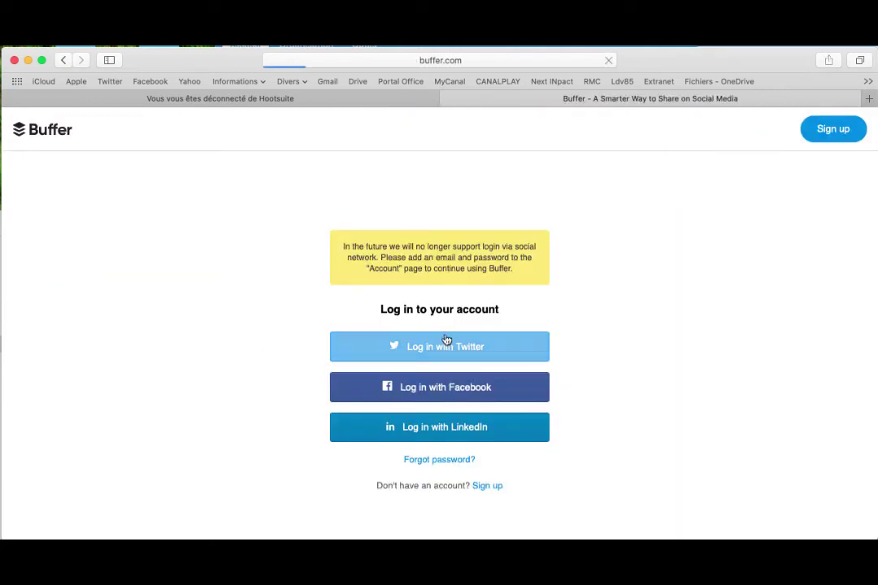
pyautogui.click(444, 348)
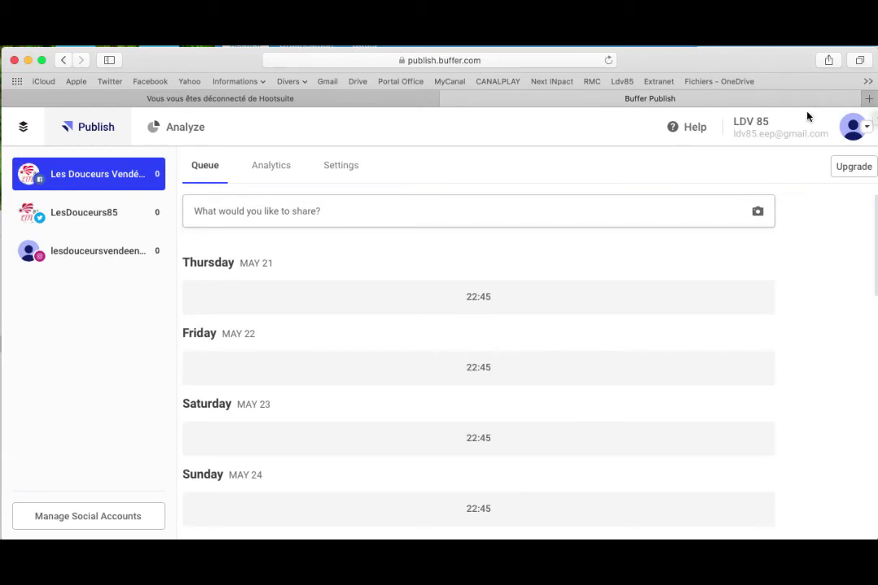
# Step: Look at the analytics and the queue of the LesDouceurs85 Twitter account in Buffer Publish
pyautogui.click(85, 224)
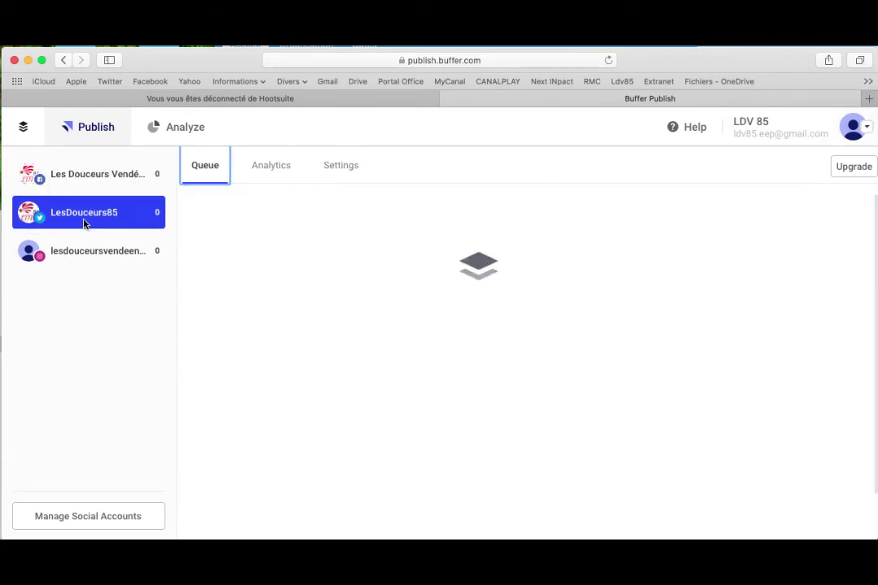
pyautogui.click(282, 167)
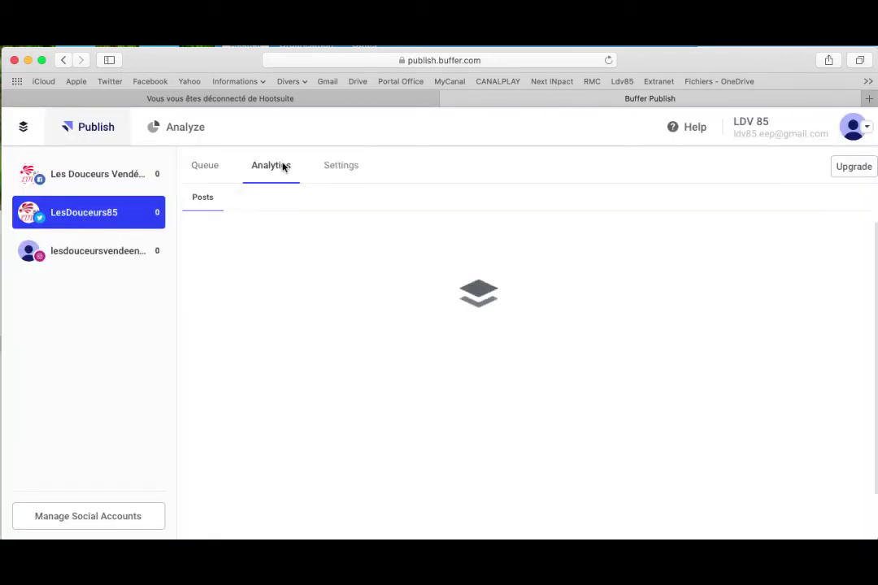
pyautogui.click(205, 167)
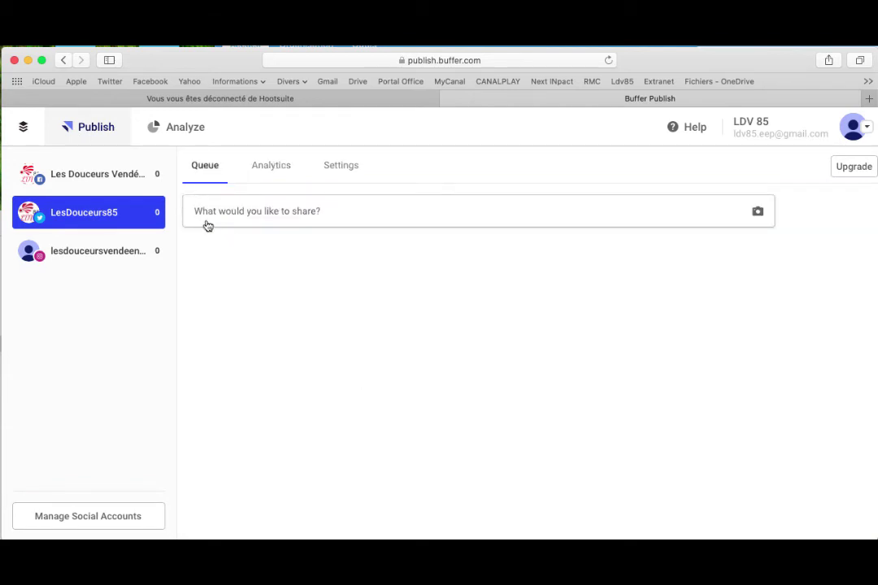
# Step: View the Facebook page's queue and the new-post composer with Twitter selected as well, and close the composer without posting
pyautogui.click(126, 183)
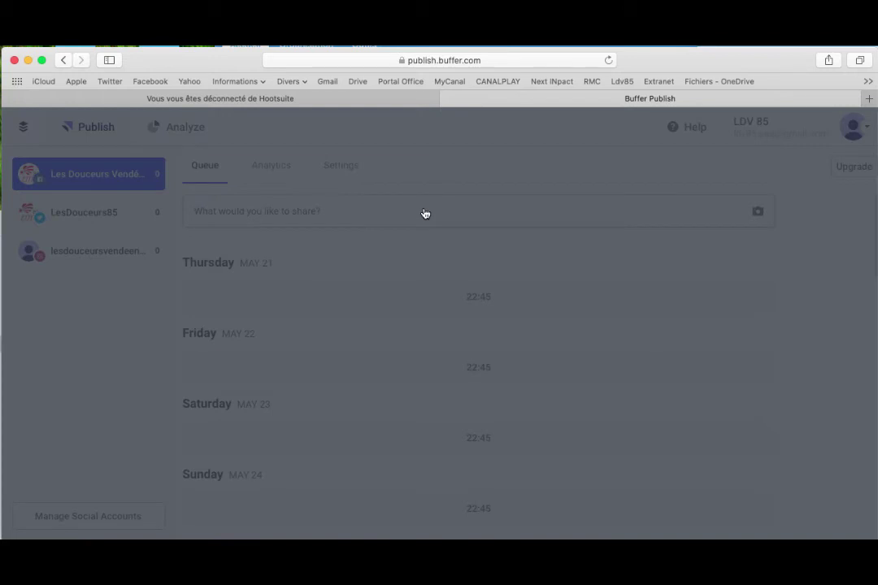
pyautogui.click(274, 191)
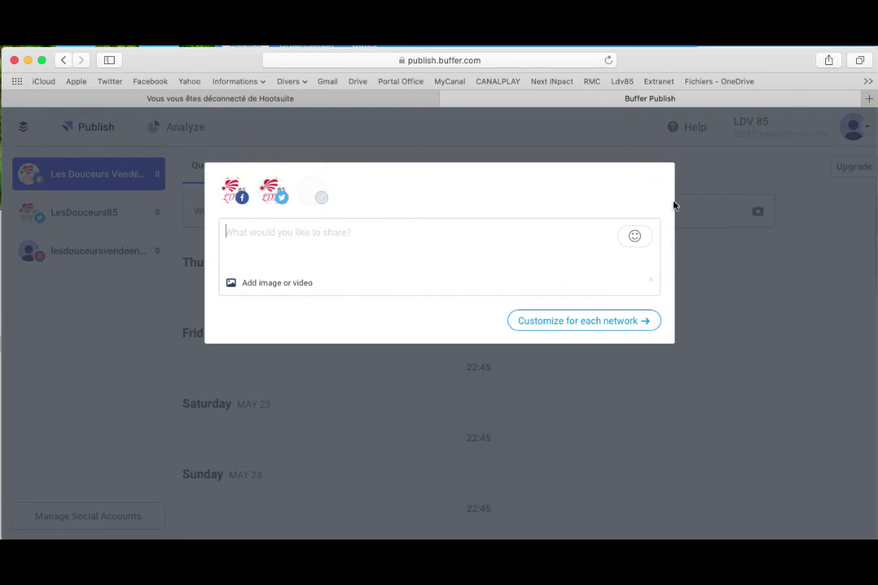
pyautogui.click(721, 243)
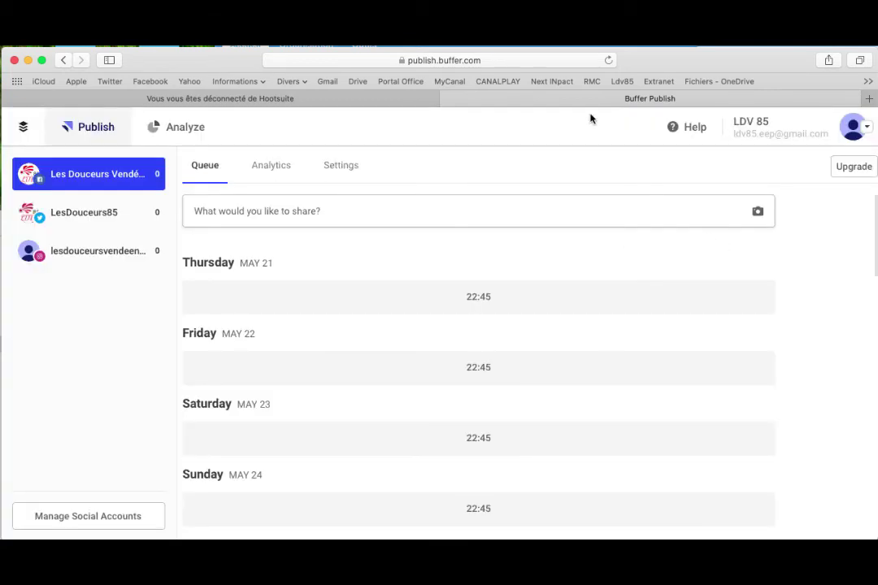
# Step: Open TweetDeck at tweetdeck.twitter.com in a new browser tab
pyautogui.click(533, 61)
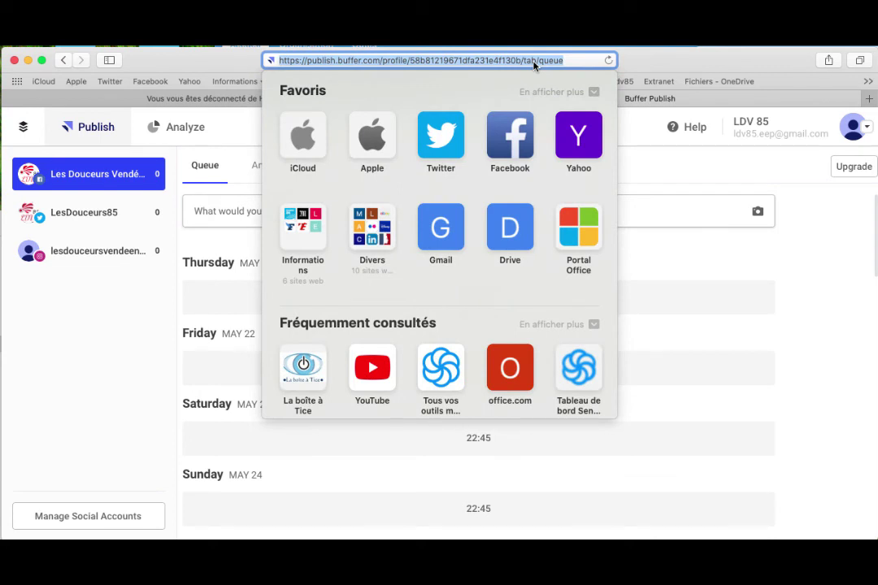
pyautogui.click(97, 396)
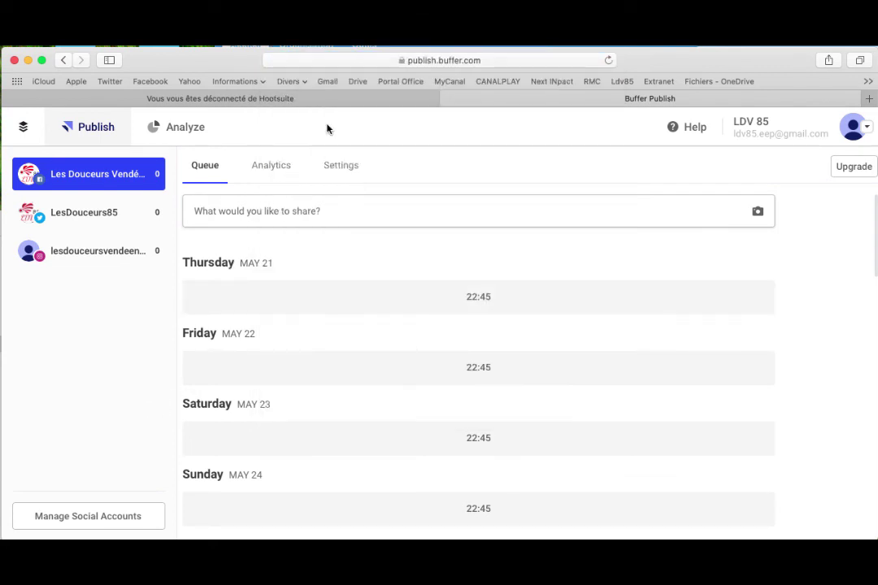
pyautogui.click(867, 99)
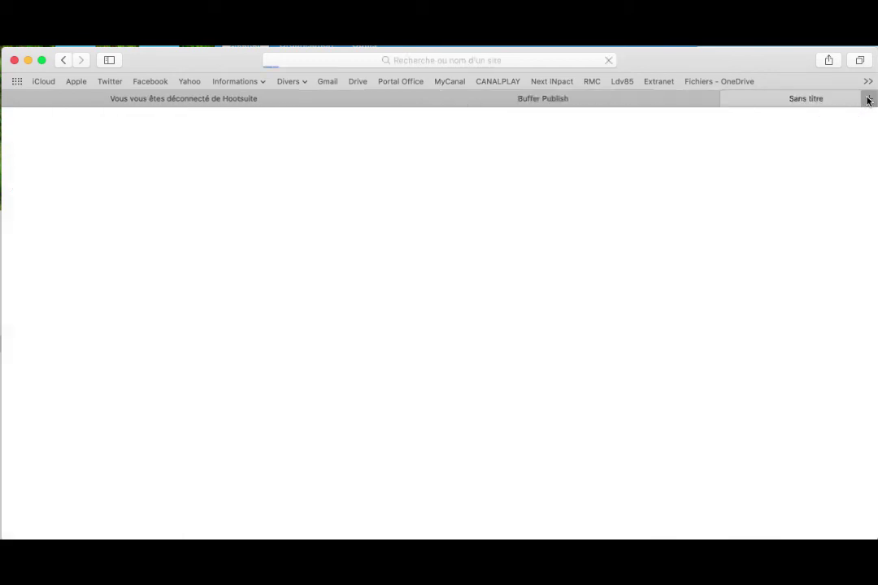
pyautogui.click(465, 62)
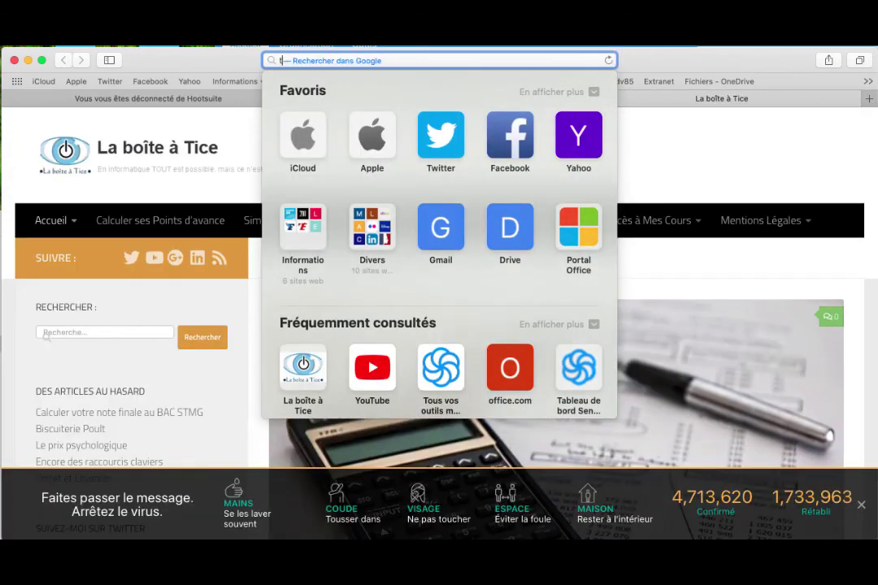
pyautogui.write('twwe')
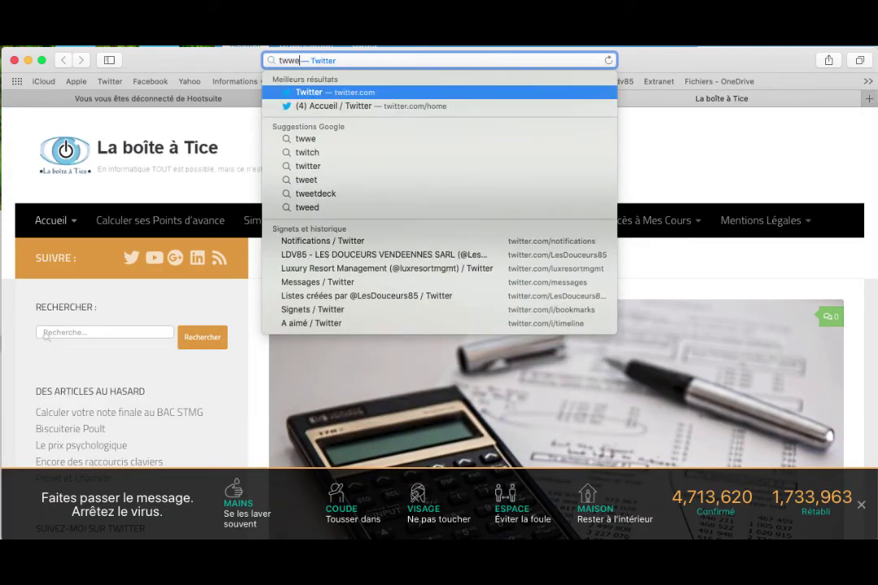
pyautogui.press('BackSpace')
pyautogui.press('BackSpace')
pyautogui.write('eetdeck')
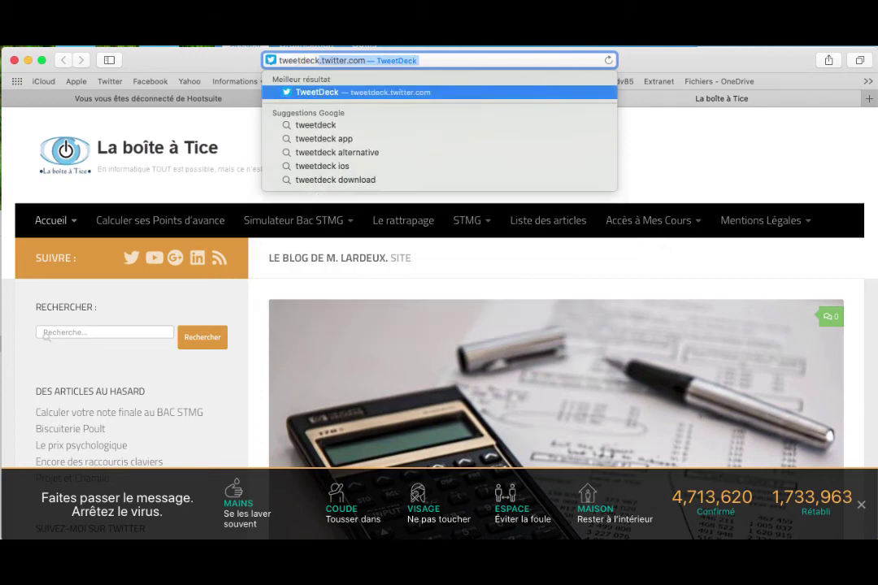
pyautogui.press('Return')
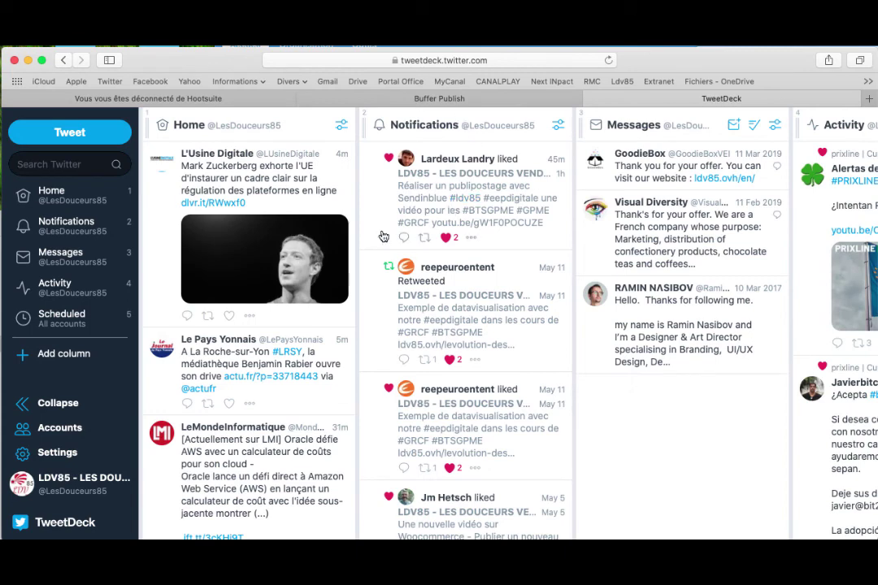
# Step: Look over the Home, Notifications, Messages and Activity columns of the LesDouceurs85 account in TweetDeck
pyautogui.scroll(-1, 383, 235)
pyautogui.scroll(-1, 383, 236)
pyautogui.scroll(2, 382, 235)
pyautogui.hscroll(5, 448, 286)
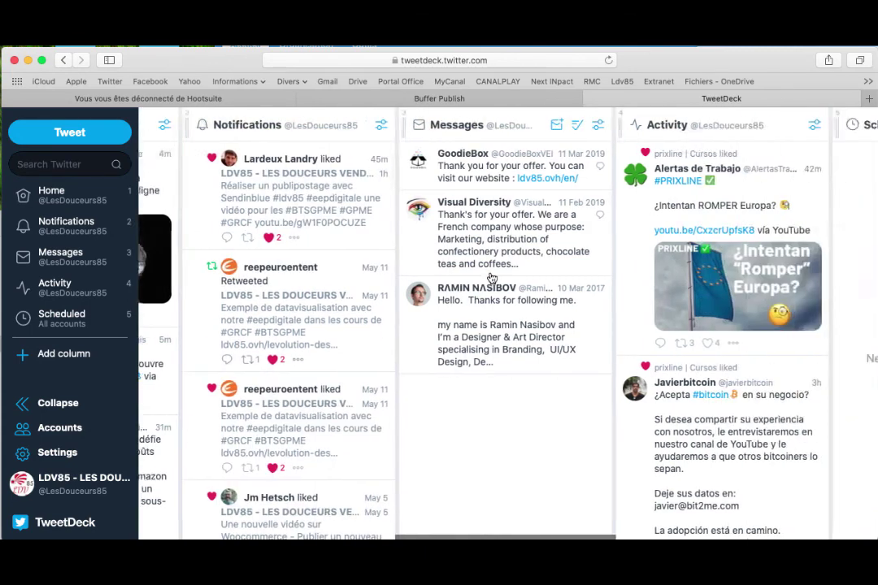
pyautogui.hscroll(-8, 491, 274)
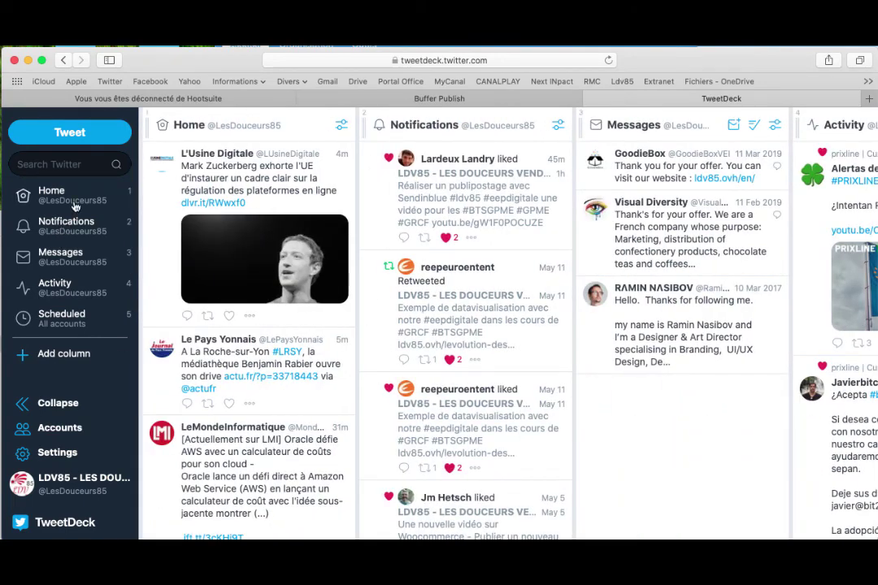
# Step: Start a new tweet from the LesDouceurs85 account with the text "blabla ##"
pyautogui.click(69, 132)
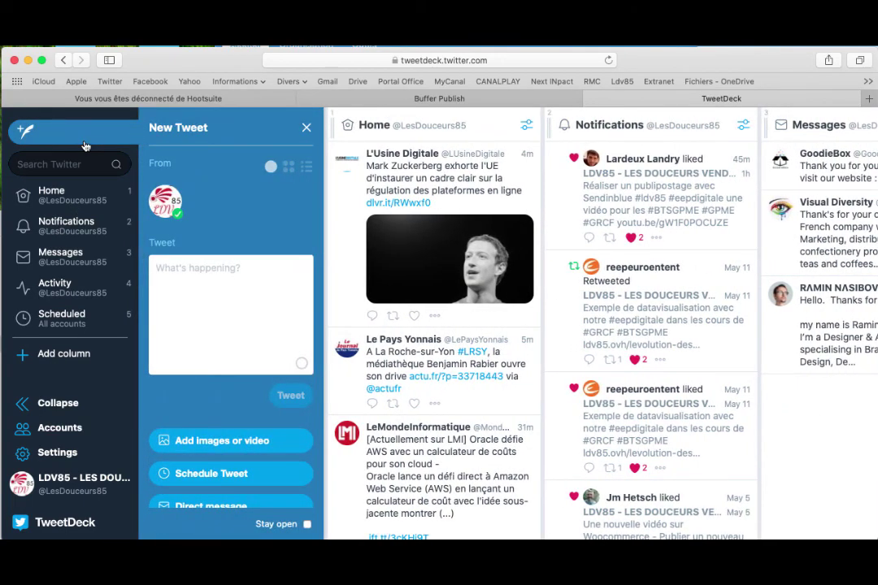
pyautogui.scroll(-1, 195, 300)
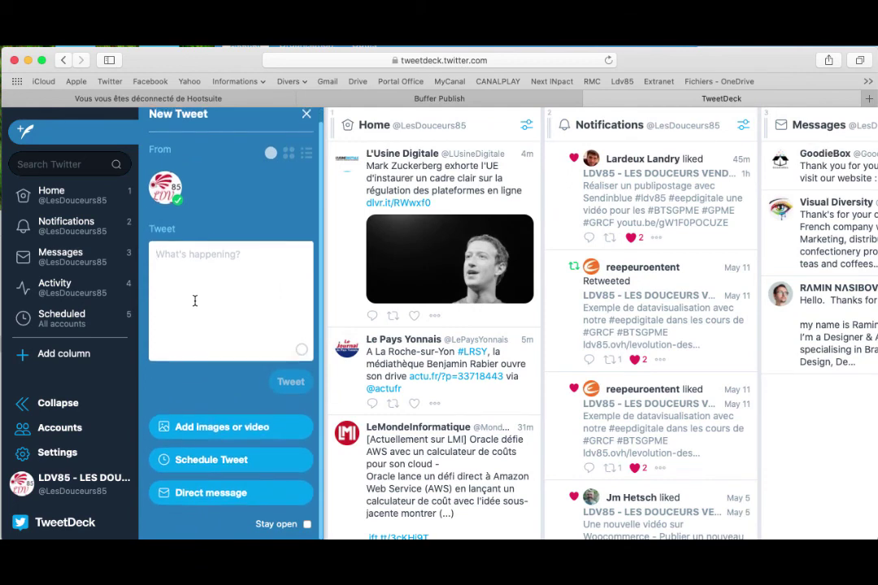
pyautogui.write('blabla ##')
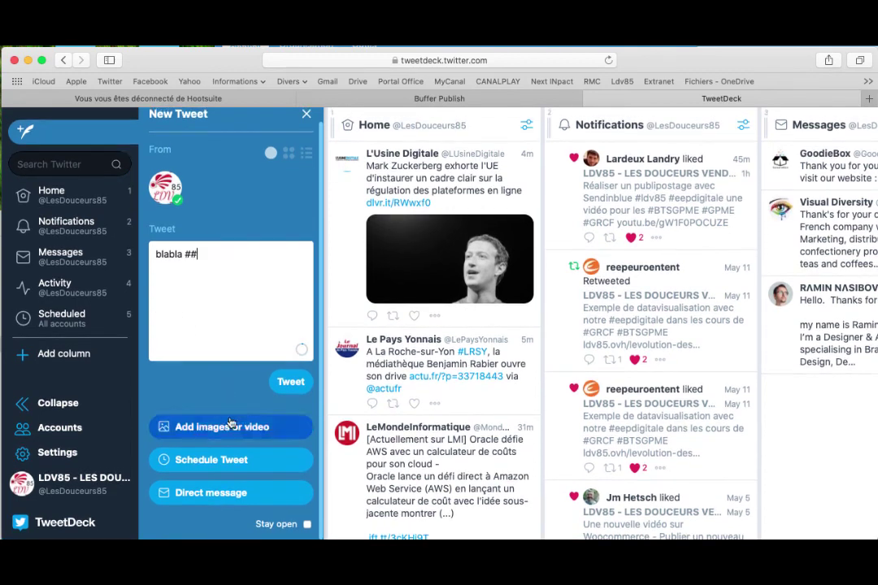
# Step: View the scheduling calendar and the image file picker for the draft tweet, and cancel the picker without choosing a file
pyautogui.click(206, 470)
pyautogui.scroll(-4, 208, 455)
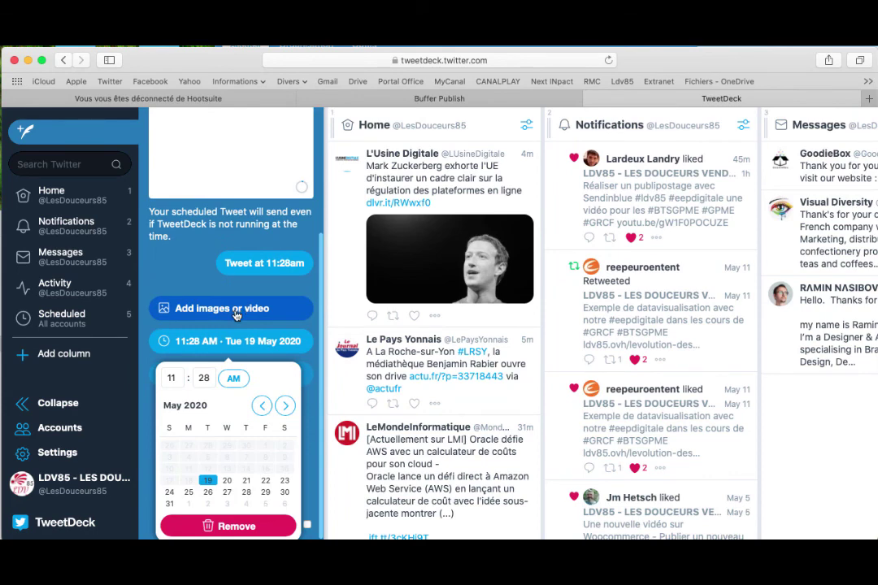
pyautogui.click(236, 313)
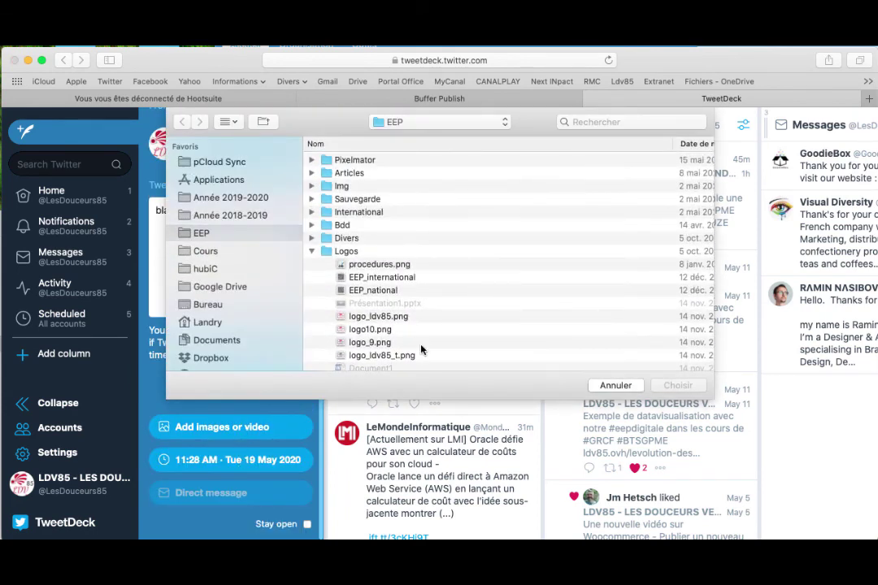
pyautogui.click(616, 385)
# Step: Remove the scheduled date and time from the draft tweet and close the composer without sending it
pyautogui.click(268, 461)
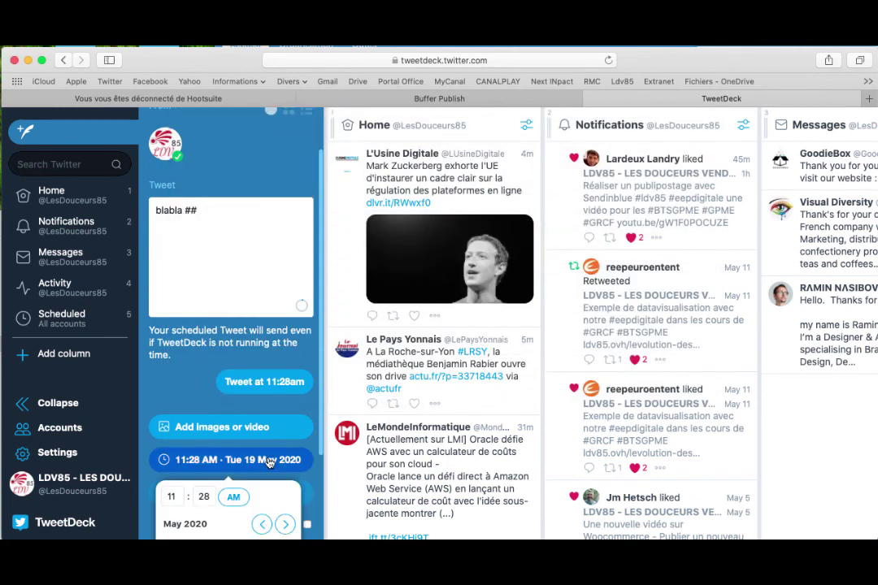
pyautogui.scroll(-5, 266, 461)
pyautogui.click(224, 525)
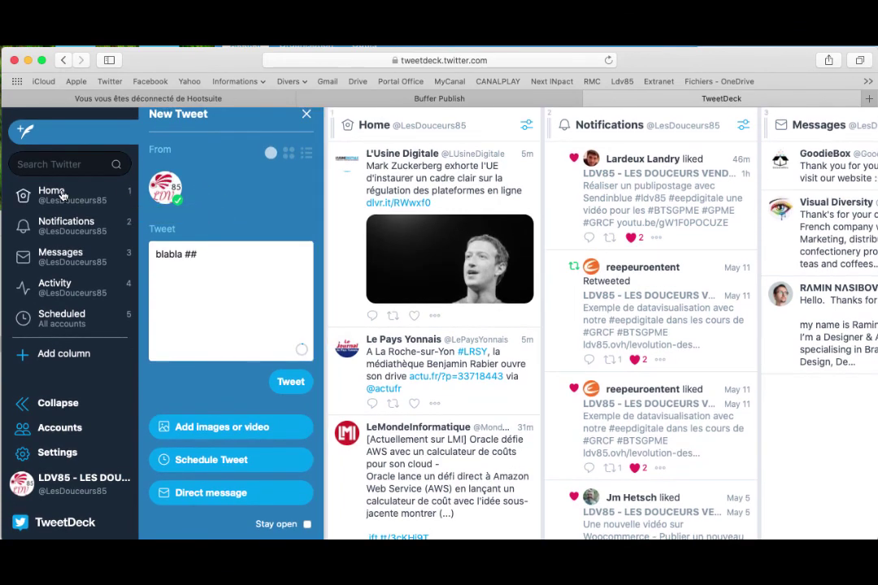
pyautogui.scroll(1, 219, 187)
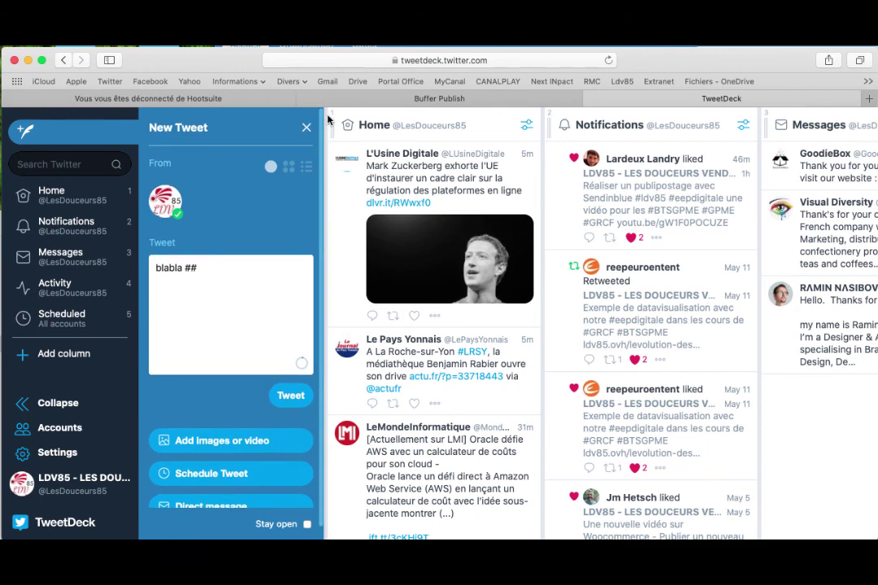
pyautogui.click(307, 127)
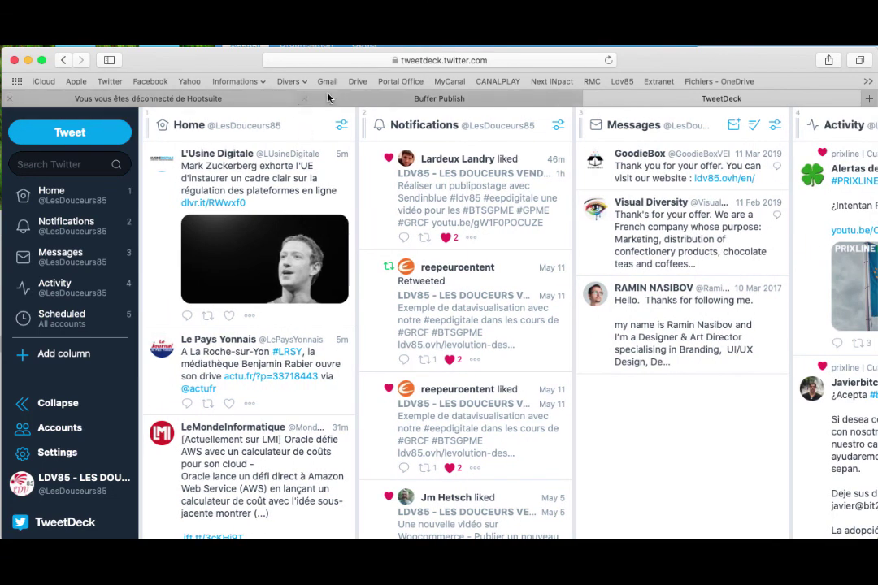
# Step: Close the TweetDeck and Buffer tabs and open the Hootsuite login page
pyautogui.click(590, 99)
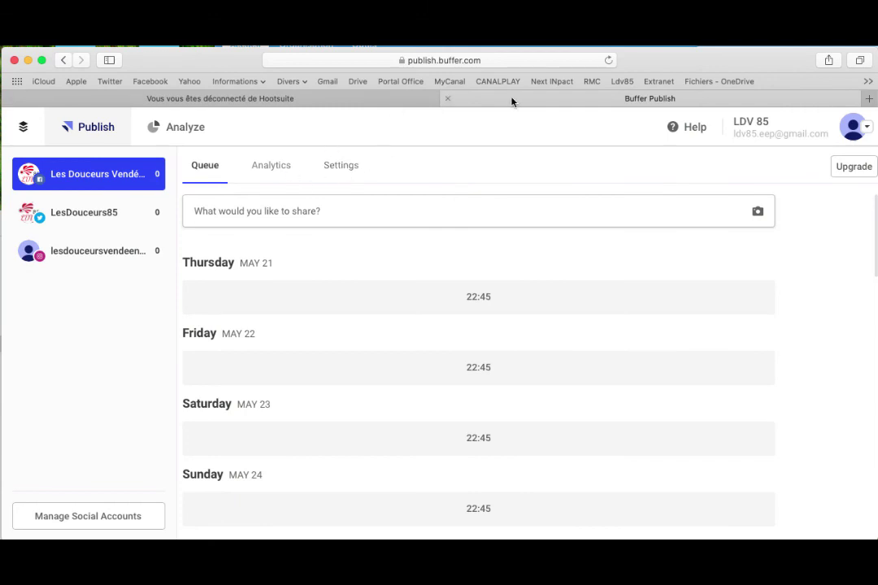
pyautogui.click(446, 98)
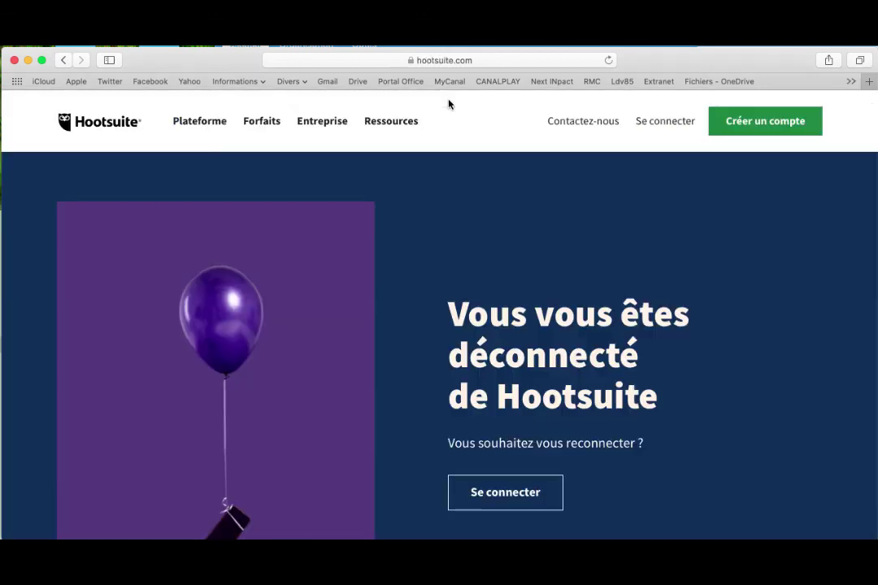
pyautogui.click(642, 128)
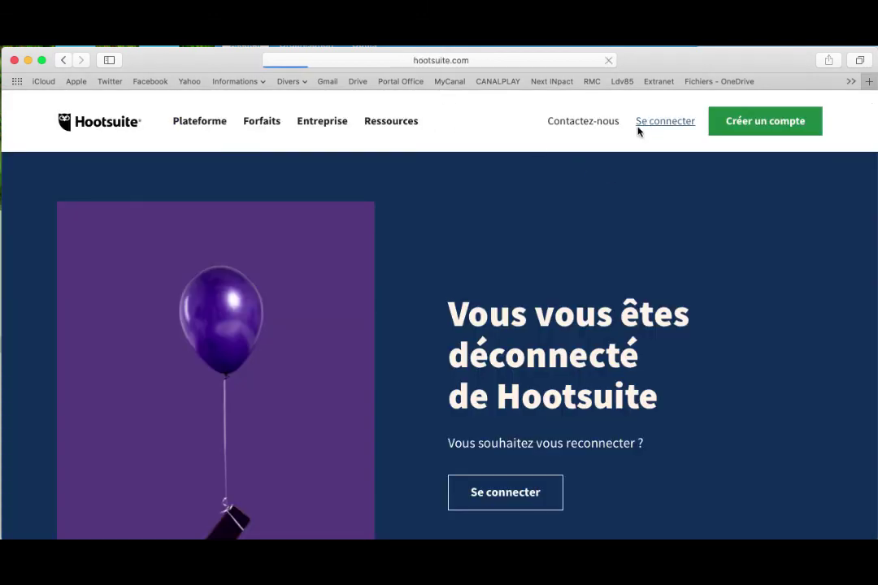